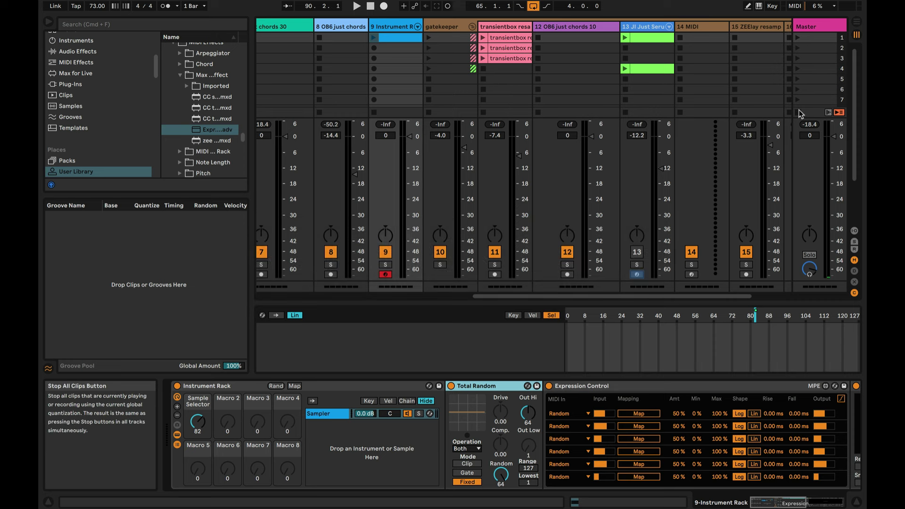
- Examine the Expression Control and Sampler devices in the Instrument Rack, including the input sources offered for the first mapping row
left_click(799, 113)
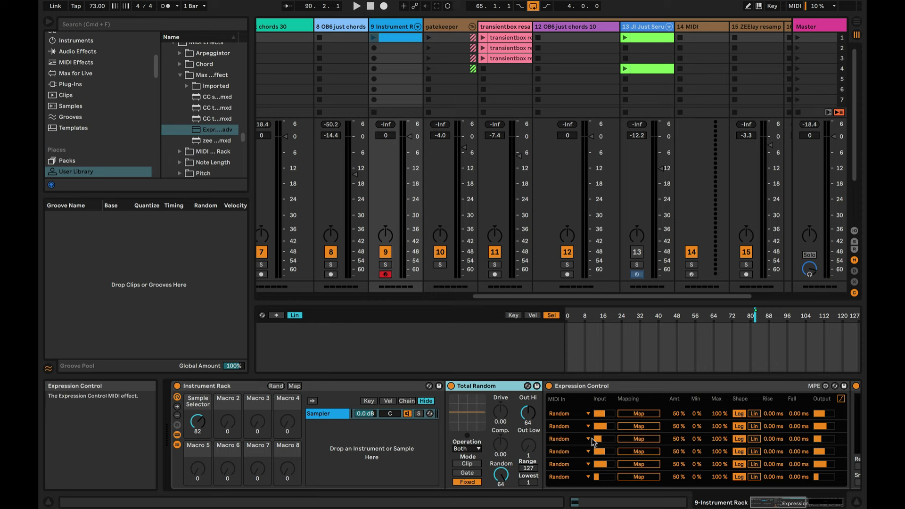
left_click(701, 387)
scroll(701, 386, "right", 10)
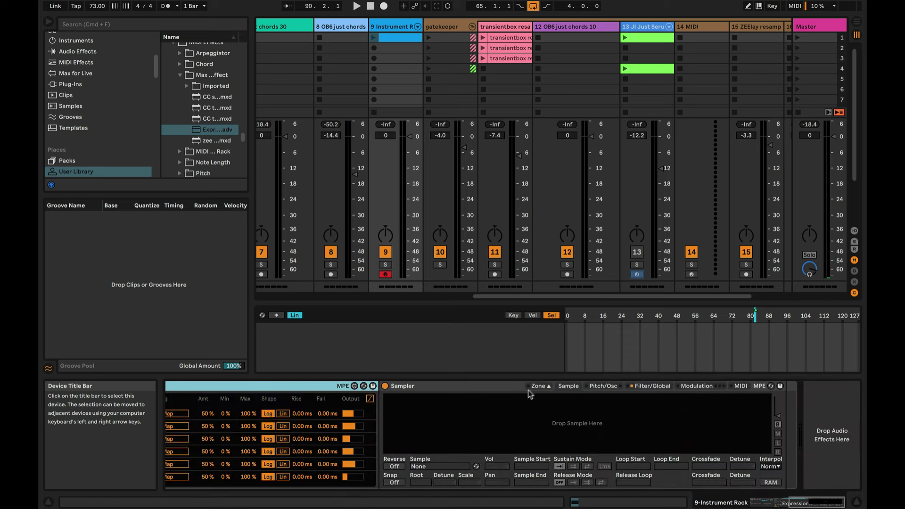
left_click(492, 389)
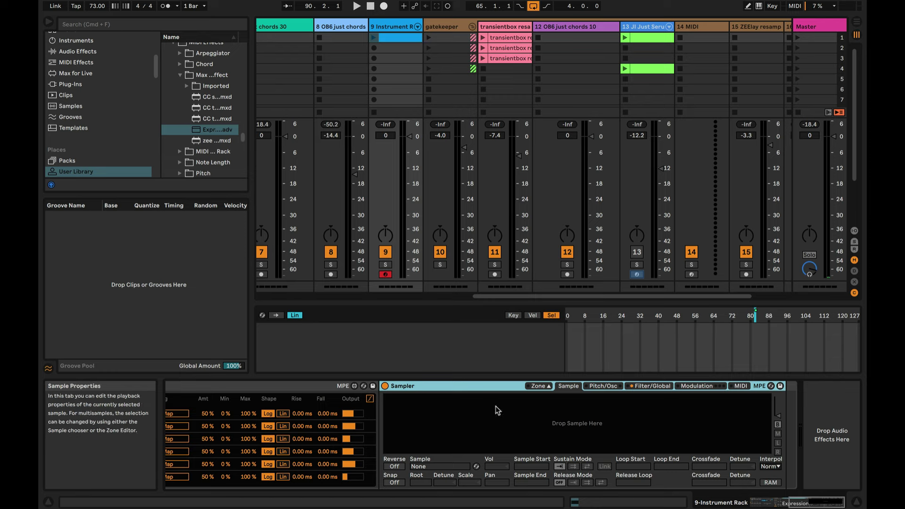
scroll(498, 410, "left", 8)
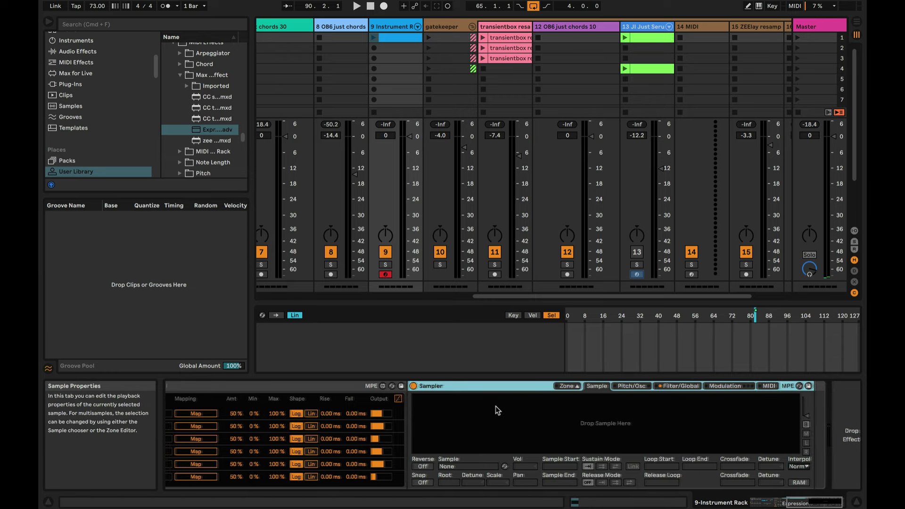
scroll(499, 409, "left", 2)
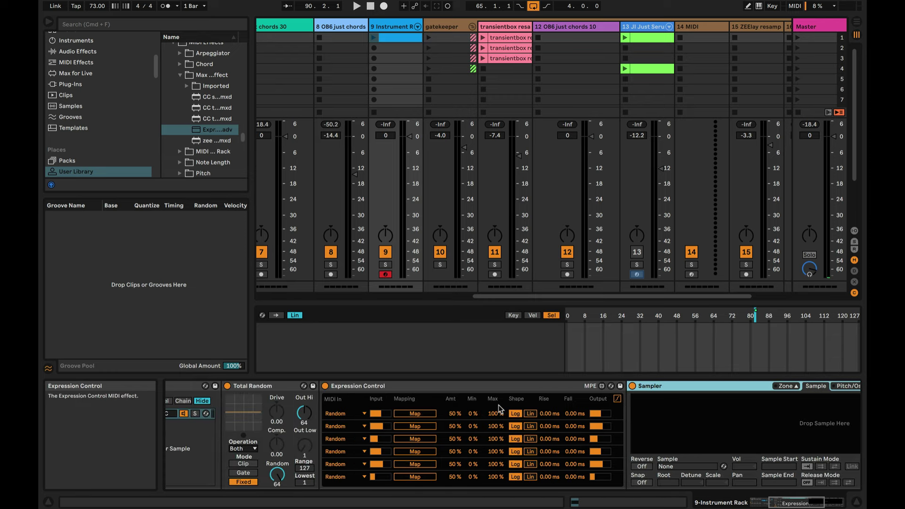
left_click(473, 388)
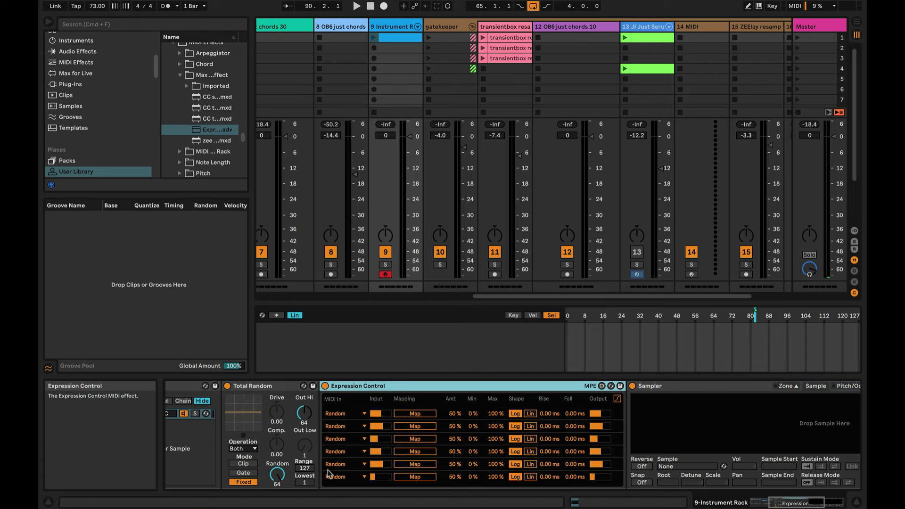
left_click(350, 414)
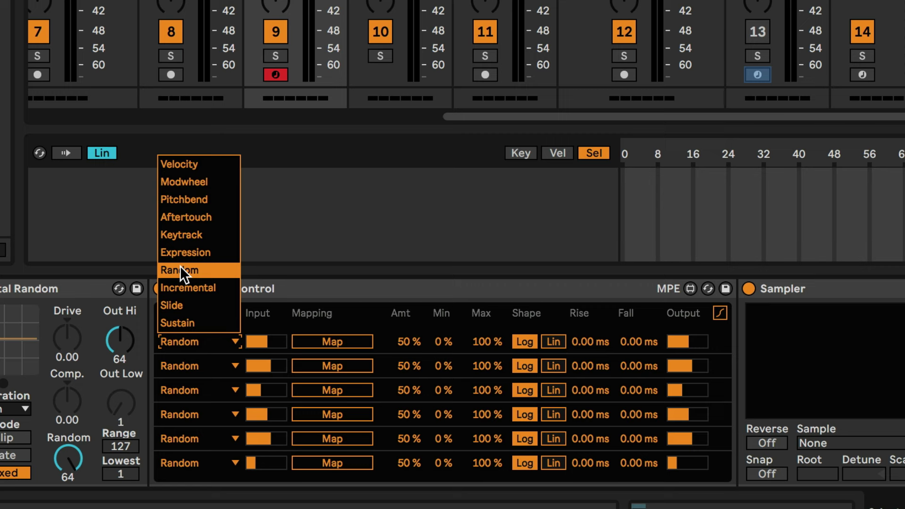
left_click(180, 267)
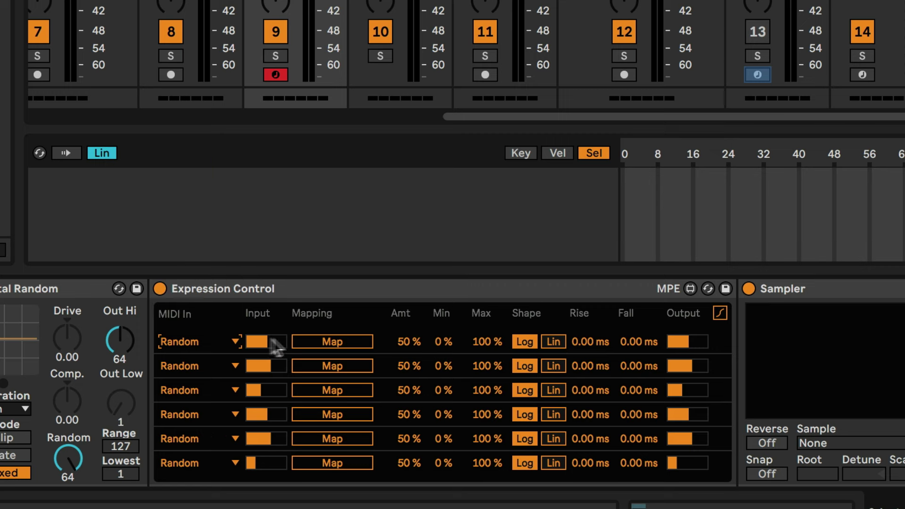
- Map the first Random row of Expression Control to the rack's Sample Selector macro
scroll(281, 341, "left", 2)
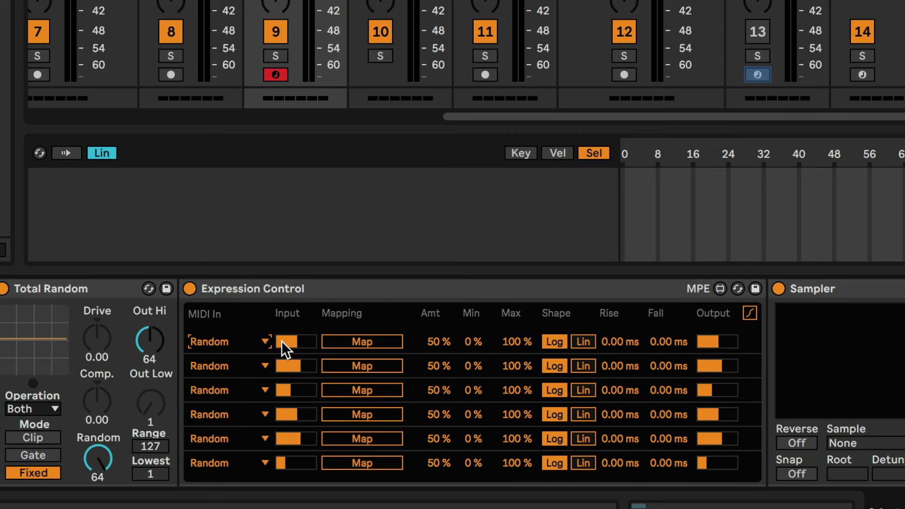
left_click(371, 340)
scroll(371, 340, "left", 10)
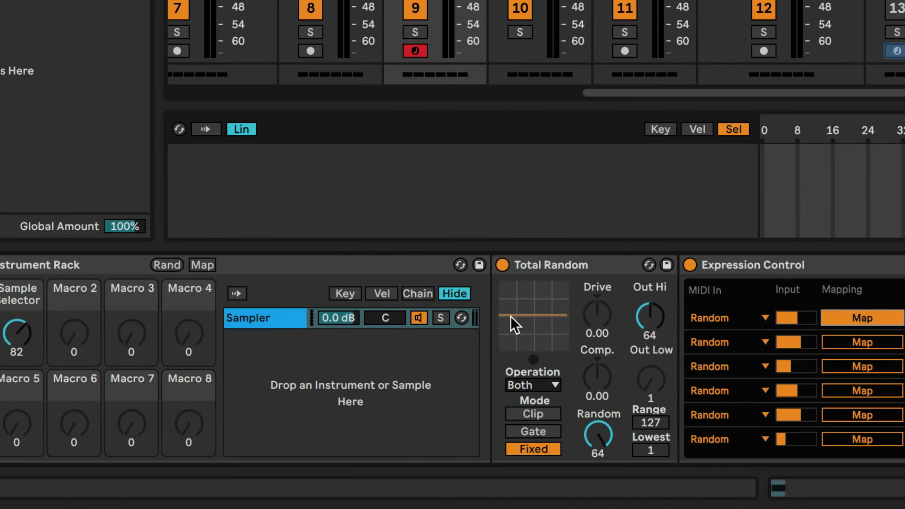
scroll(510, 316, "left", 2)
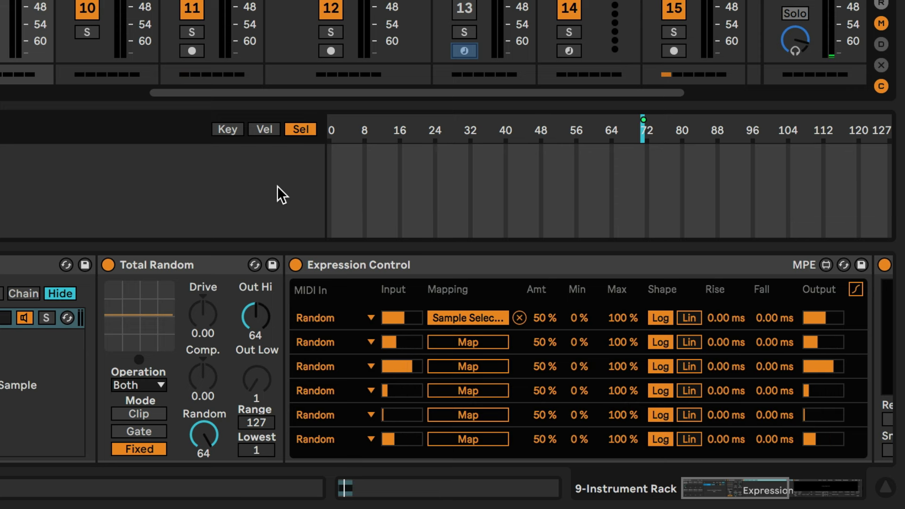
- Route Velocity to Sample Offset in Sampler's MIDI modulation settings with an amount of 100, and return to the sample view
left_click(200, 264)
scroll(179, 271, "right", 2)
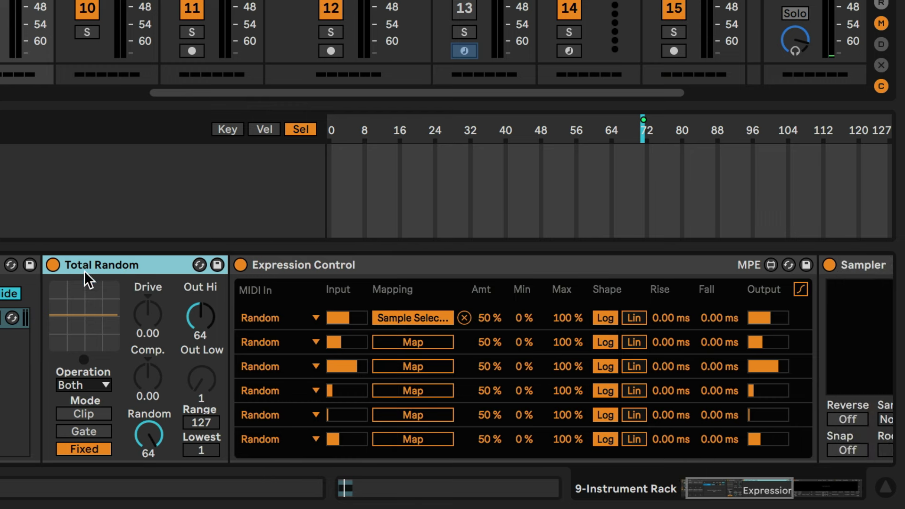
scroll(85, 259, "right", 2)
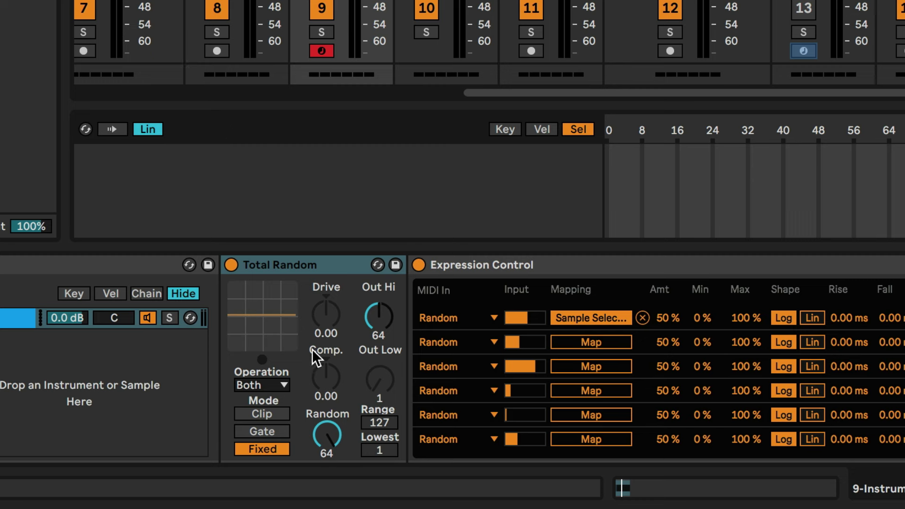
scroll(343, 347, "right", 8)
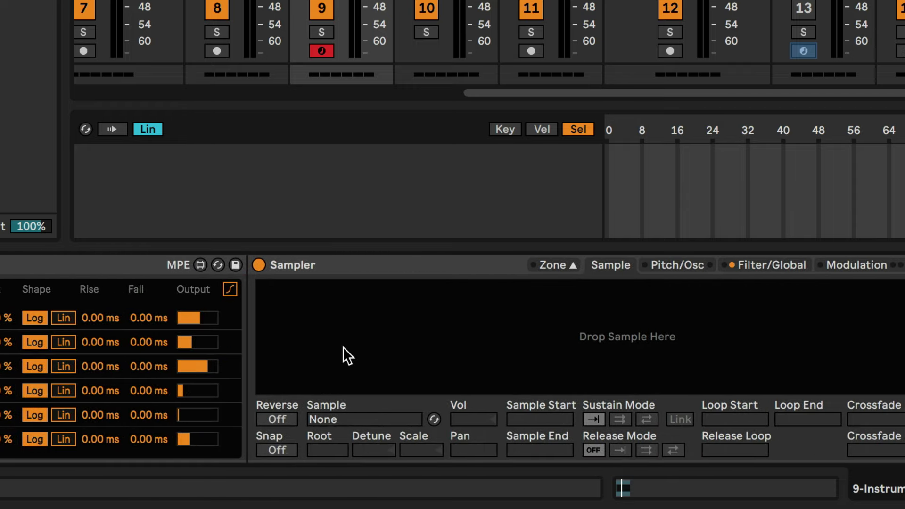
left_click(817, 265)
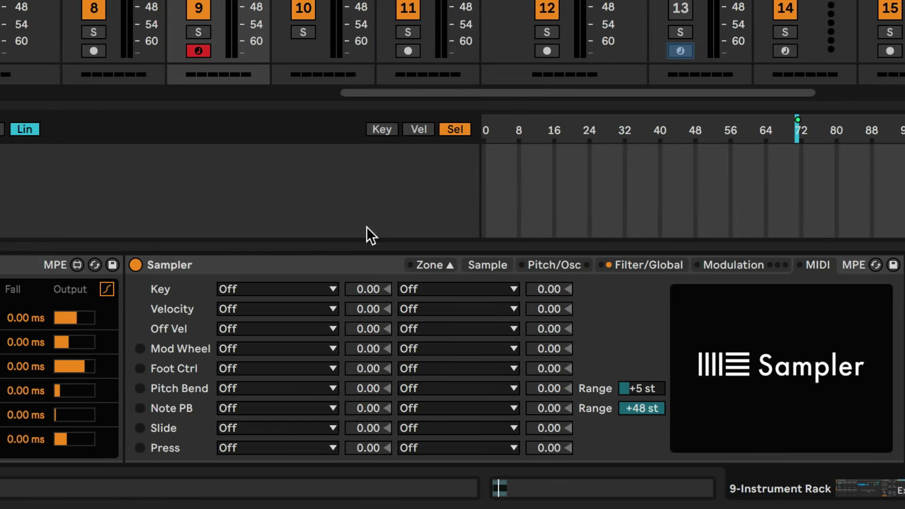
left_click(258, 313)
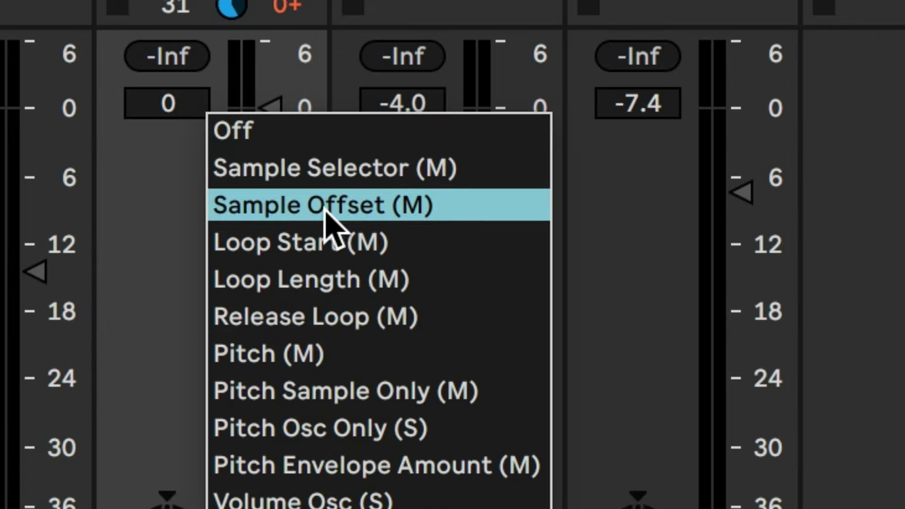
left_click(330, 208)
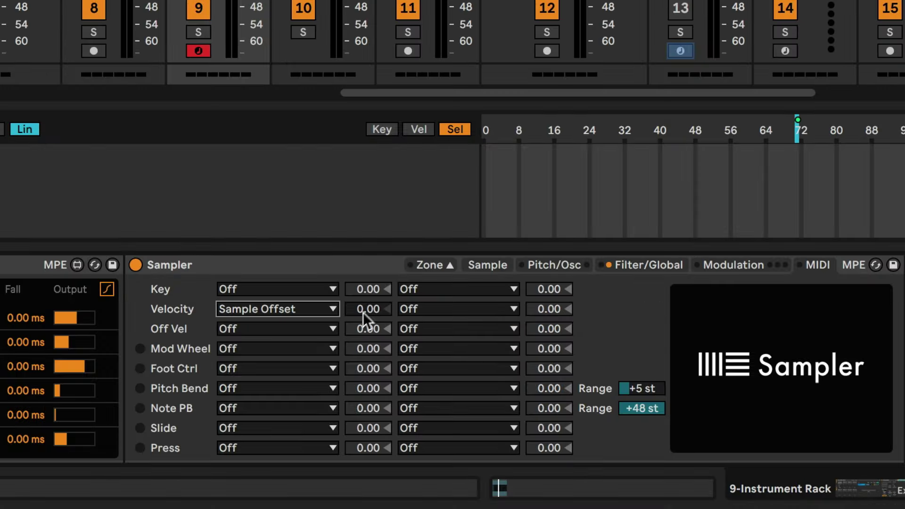
left_click_drag(359, 320, 360, 278)
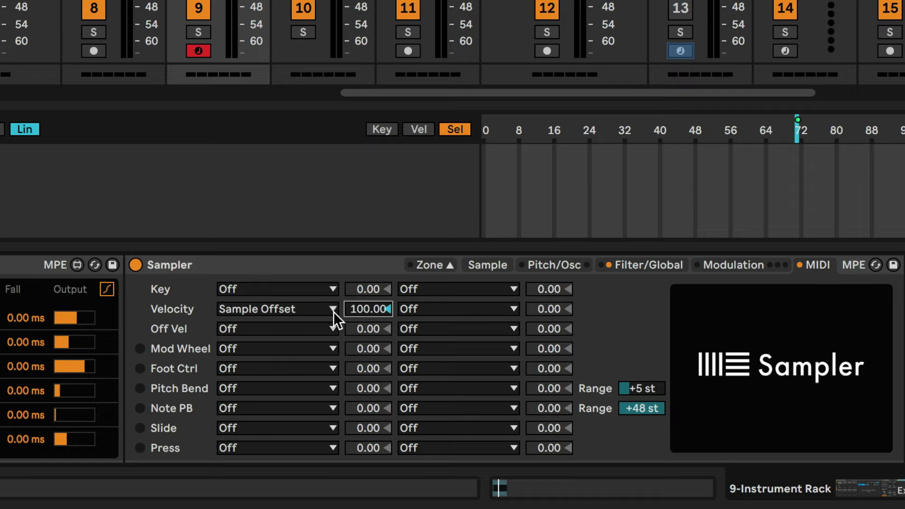
left_click(495, 263)
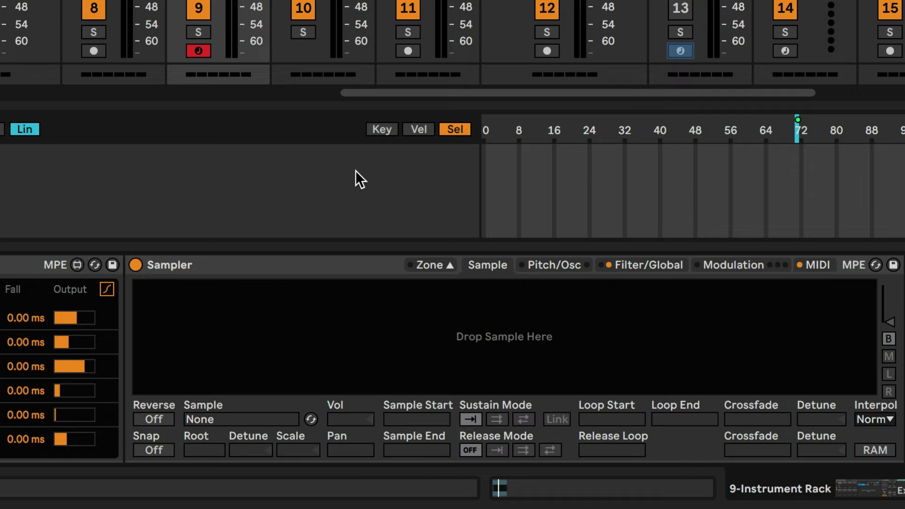
- Enable Sampler's pitch envelope, giving it a 100% peak, a 0.45 ms attack and an amount of +18 st
scroll(343, 366, "up", 5)
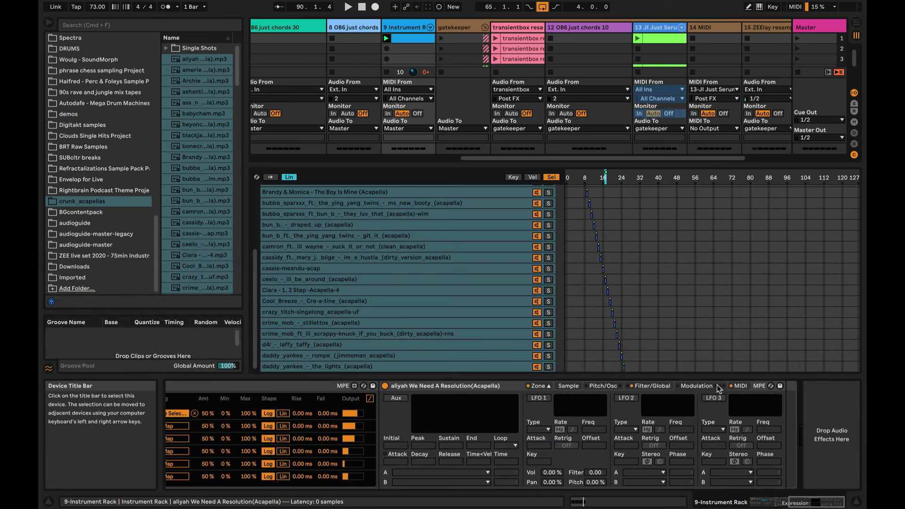
left_click(697, 386)
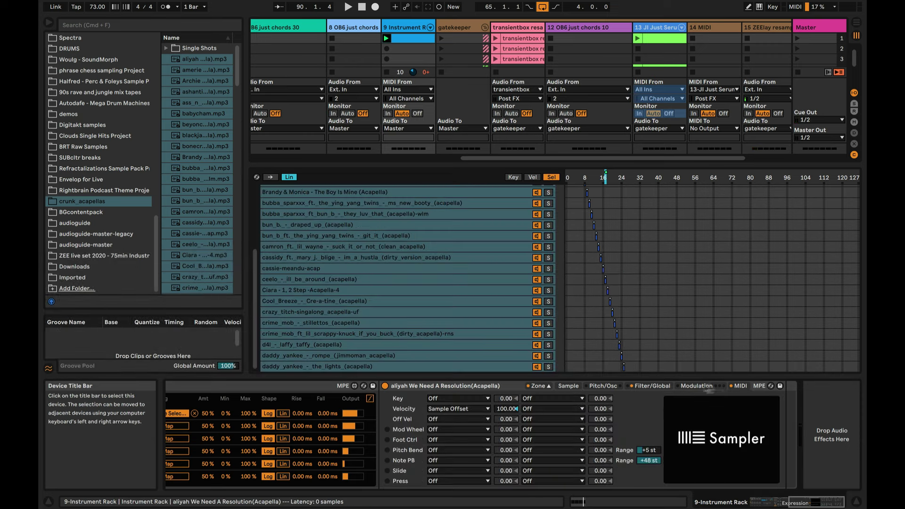
left_click(652, 386)
left_click(598, 385)
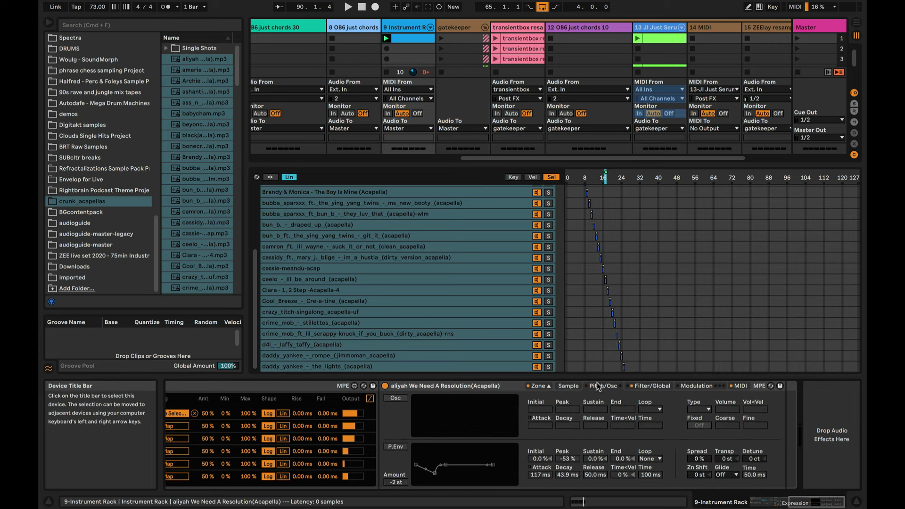
left_click(396, 447)
left_click_drag(434, 472, 420, 447)
left_click_drag(395, 482, 395, 458)
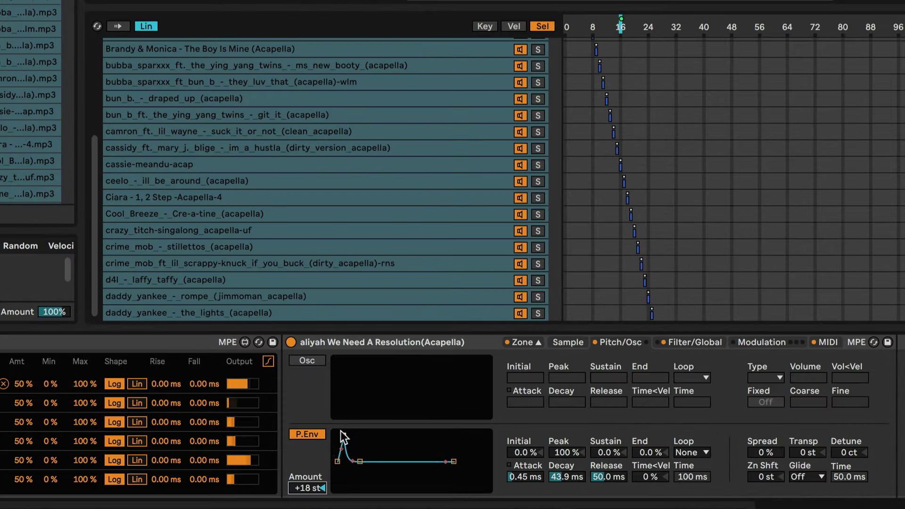
- Reshape the pitch envelope to a 45% peak, 4.72 ms attack and 584 ms decay, with its amount at 0 st
left_click_drag(344, 436, 364, 435)
left_click_drag(311, 489, 311, 453)
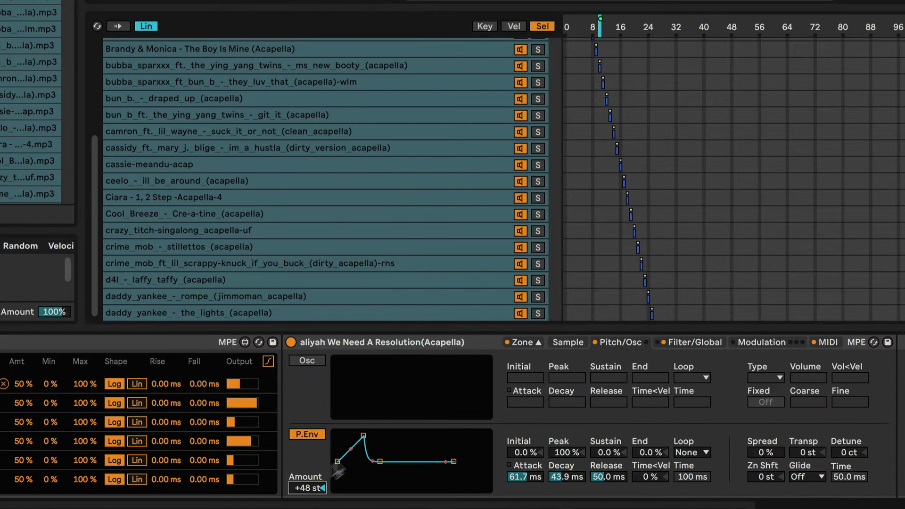
mouse_move(364, 438)
left_mouse_down()
mouse_move(347, 489)
mouse_move(360, 438)
mouse_move(353, 451)
left_mouse_up()
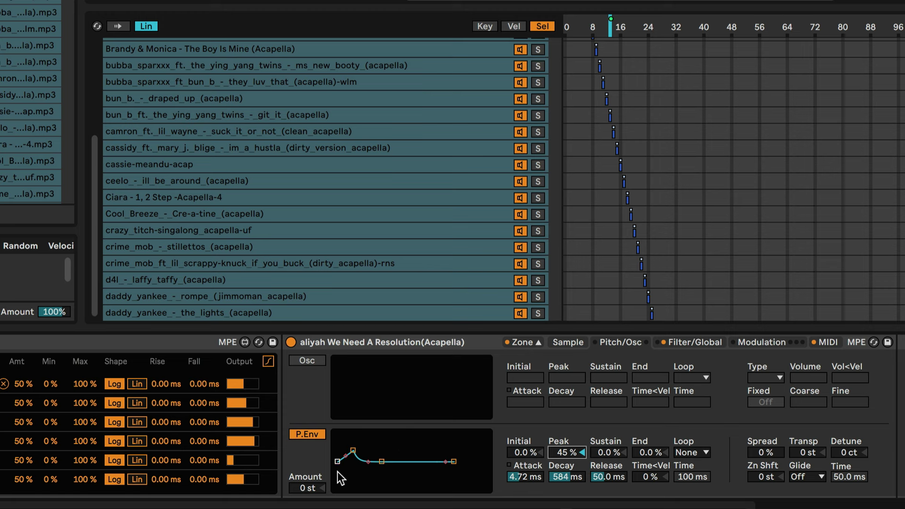
- Adjust the pitch envelope to a 36% peak and 17.1 ms attack, and map its amount to Macro 2
scroll(395, 466, "left", 2)
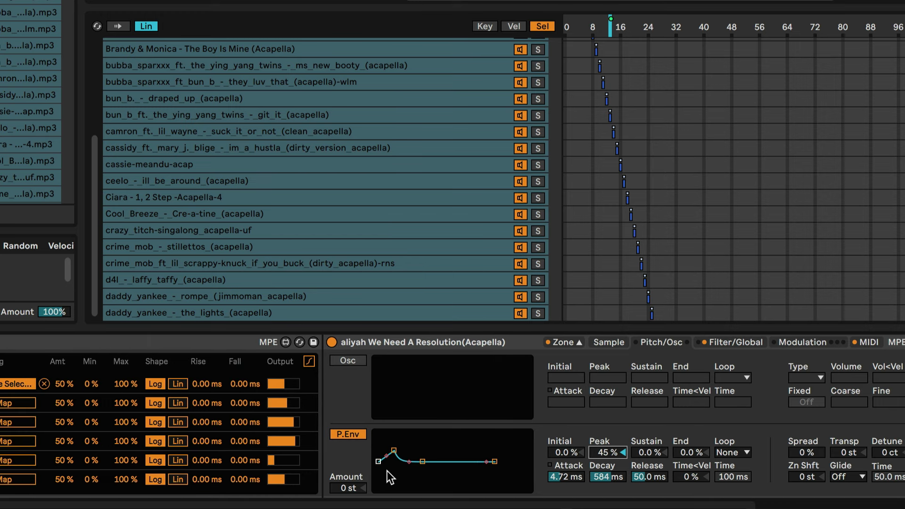
scroll(409, 464, "left", 5)
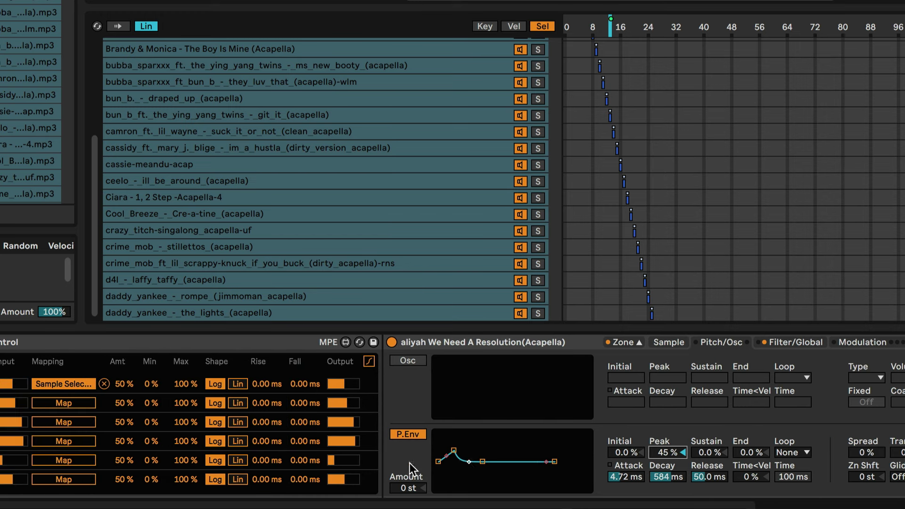
scroll(411, 489, "left", 4)
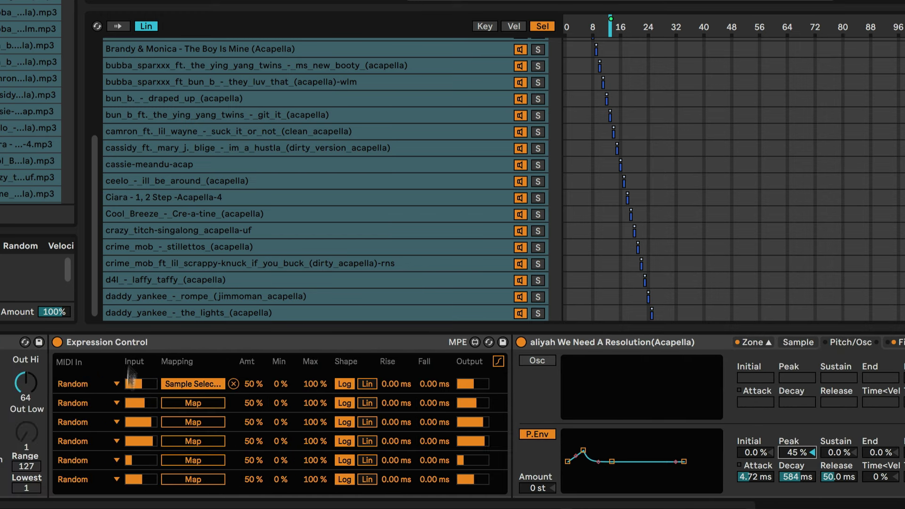
scroll(419, 460, "right", 9)
scroll(419, 459, "right", 1)
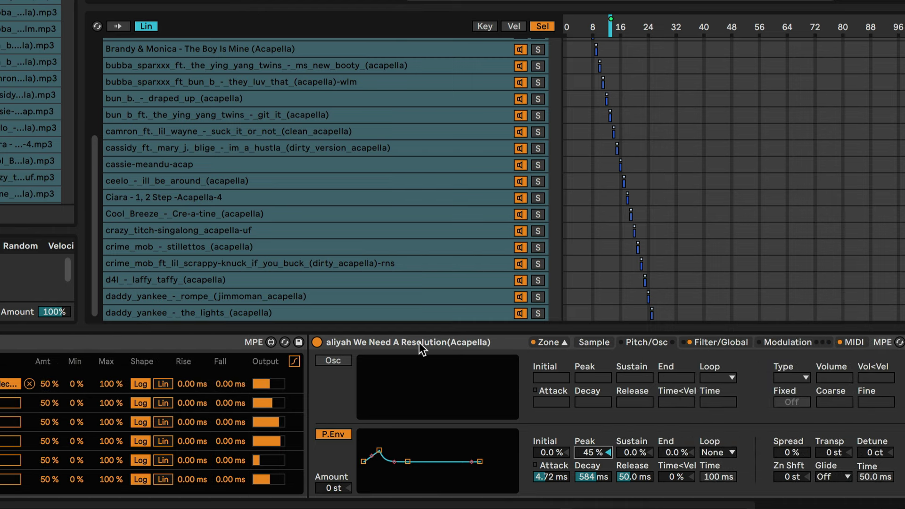
scroll(481, 465, "right", 1)
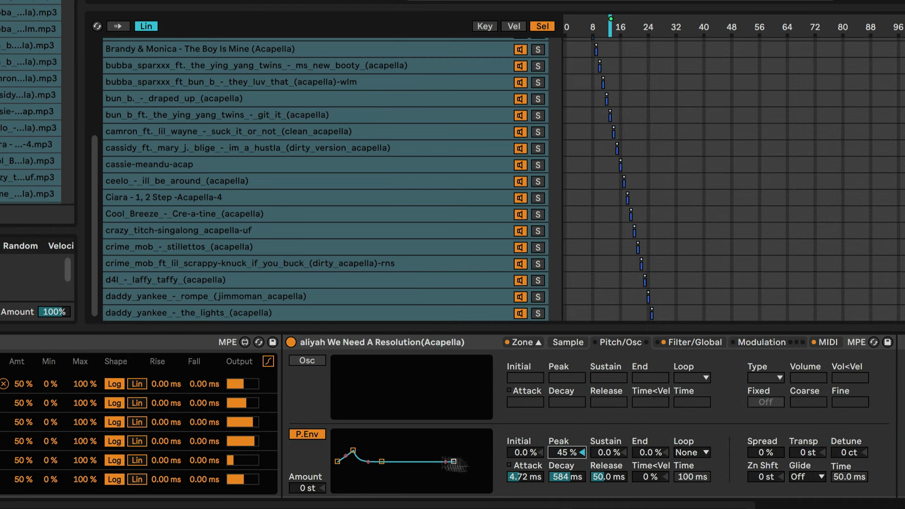
left_click_drag(353, 452, 358, 453)
right_click(302, 488)
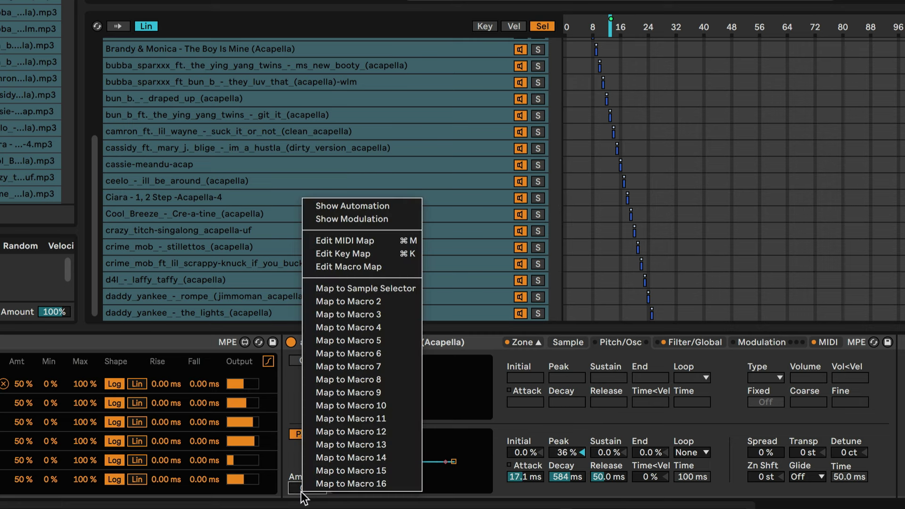
left_click(386, 302)
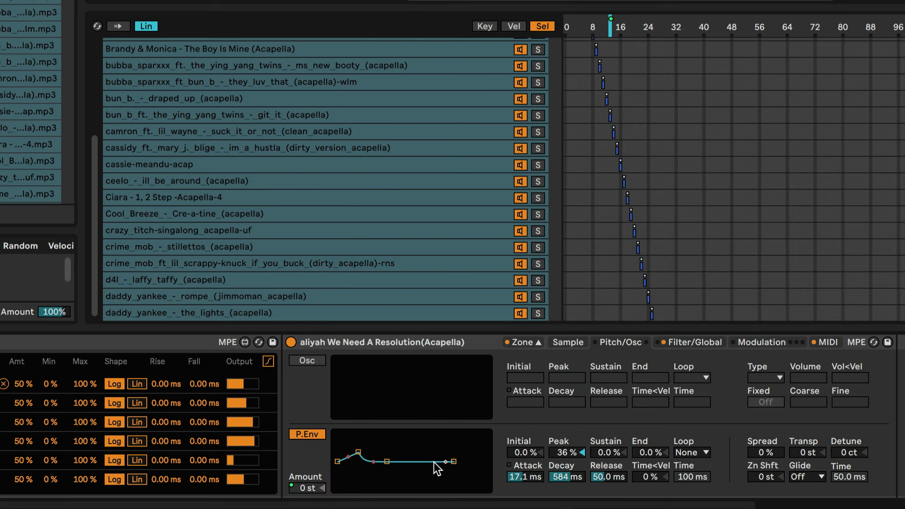
- Set the pitch envelope's attack to 95.9 ms and map it to Macro 3
mouse_move(540, 483)
left_mouse_down()
mouse_move(540, 474)
mouse_move(537, 481)
left_mouse_up()
right_click(537, 481)
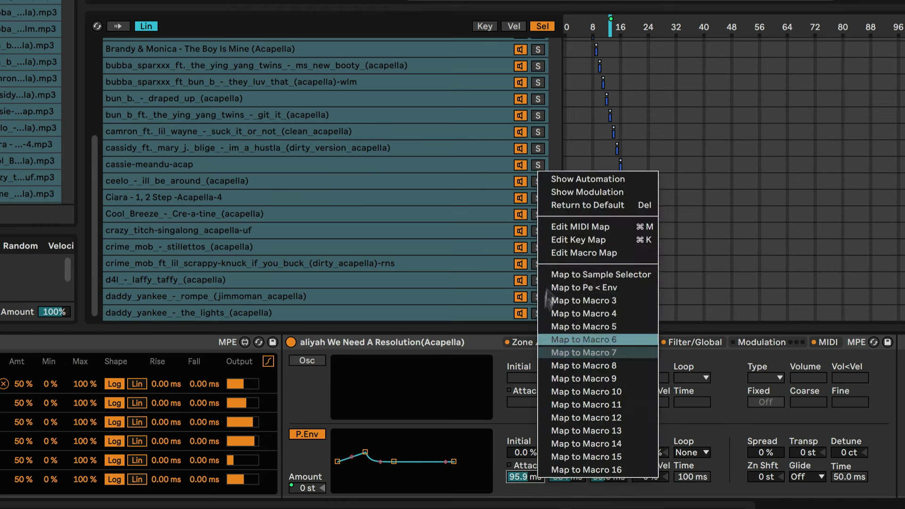
left_click(561, 302)
- Map the pitch envelope's decay, sustain, release and peak to Macros 4, 5, 6 and 7 respectively
right_click(573, 477)
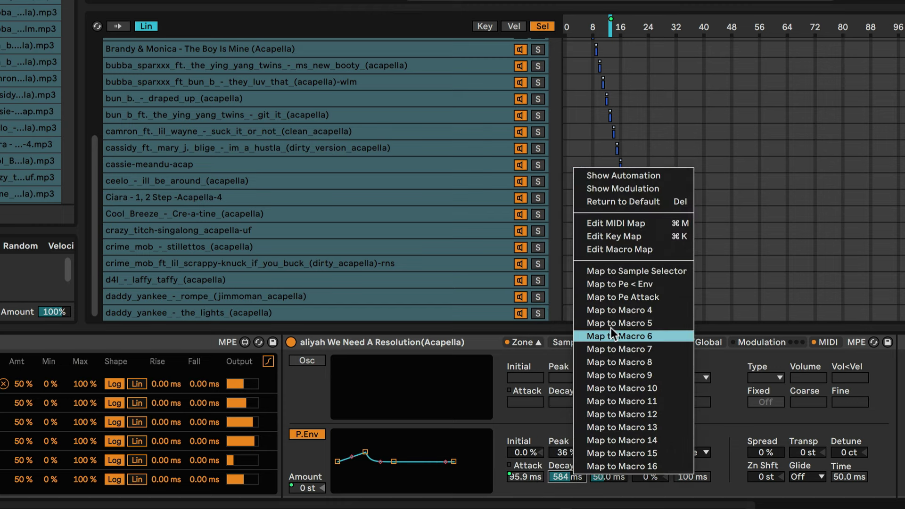
left_click(619, 310)
right_click(620, 476)
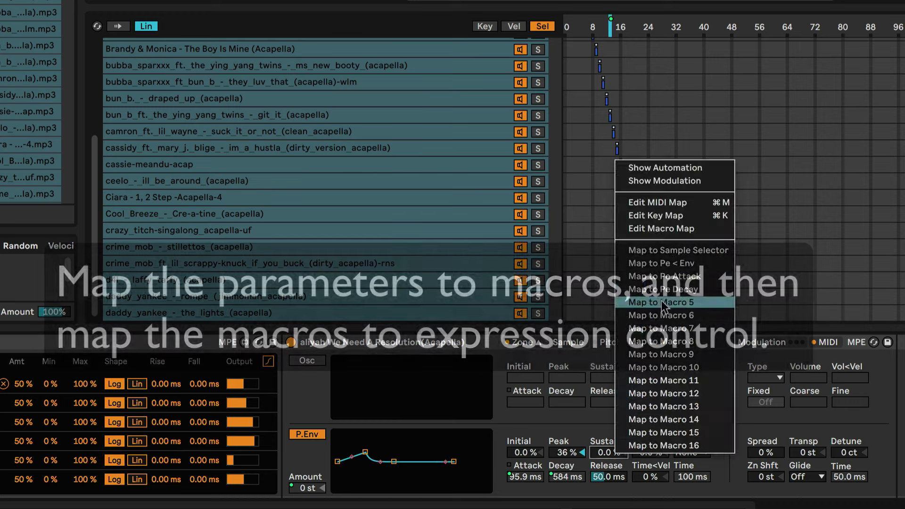
left_click(665, 338)
right_click(576, 453)
left_click(623, 296)
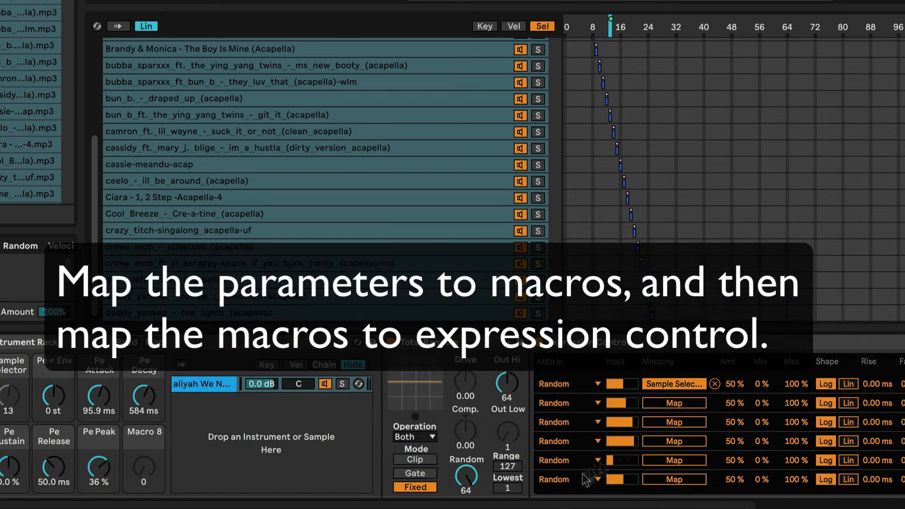
- Map the remaining Expression Control rows to the Pe Peak, Pe < Env, Pe Attack, Pe Decay and Pe Sustain macros
left_click(99, 467)
left_click(674, 460)
left_click(53, 396)
left_click(674, 441)
left_click(98, 396)
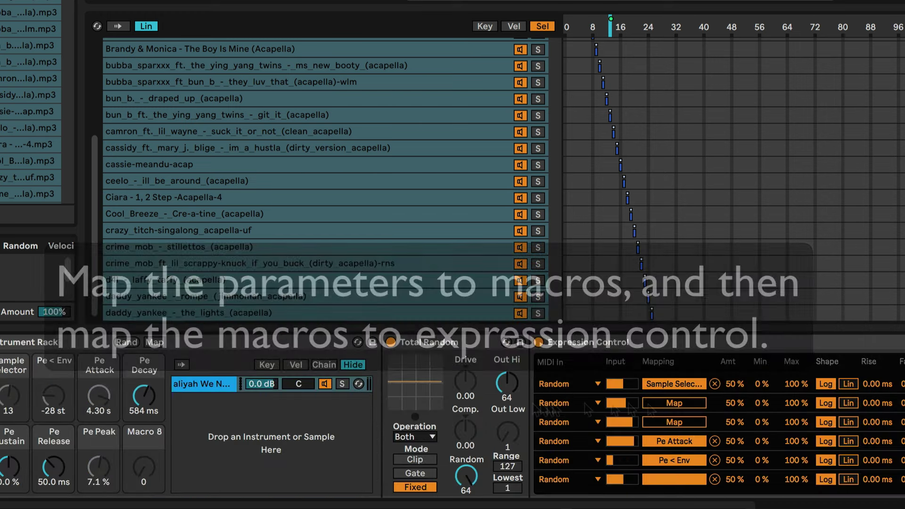
left_click(674, 422)
left_click(144, 396)
left_click(651, 404)
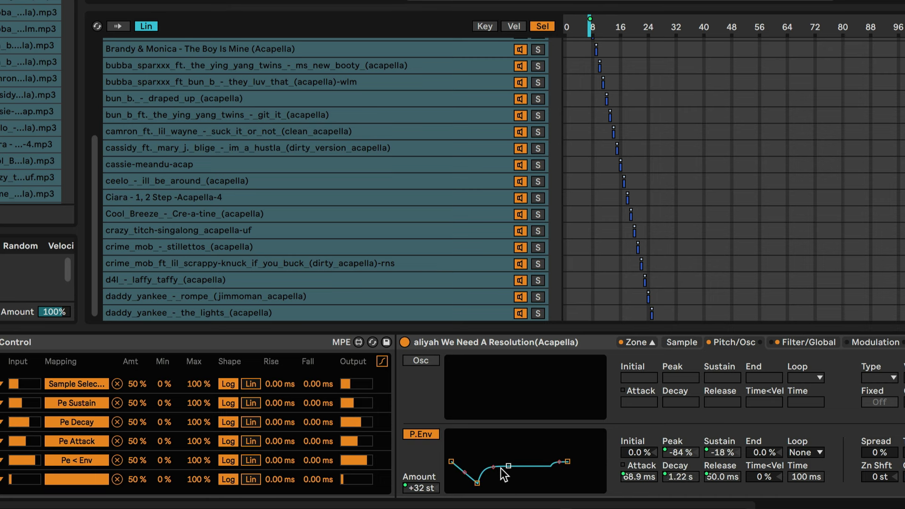
- Limit the Pe < Env macro mapping to a range of -12 st to +12 st
scroll(426, 468, "left", 5)
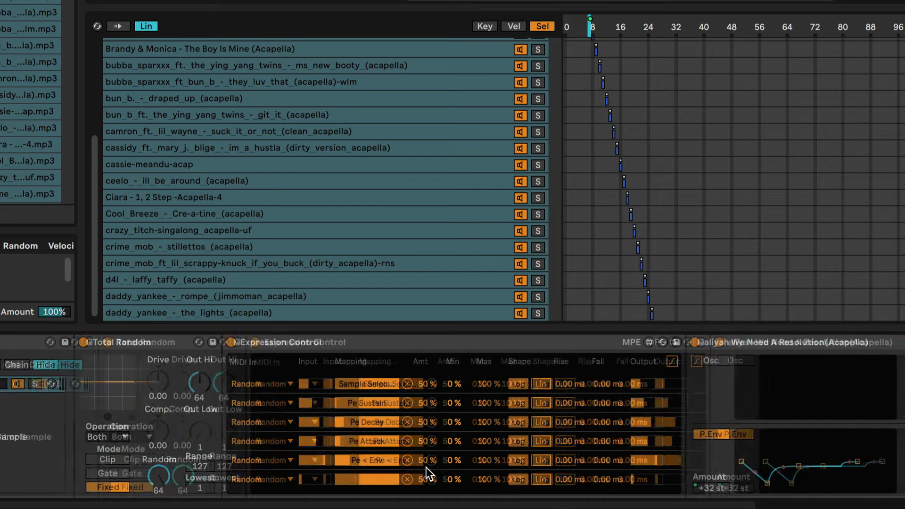
scroll(426, 467, "left", 4)
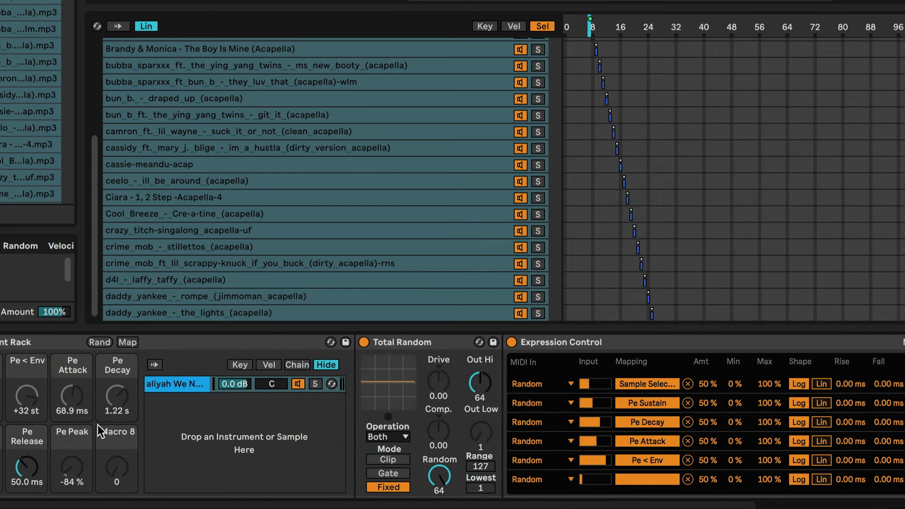
scroll(97, 425, "left", 1)
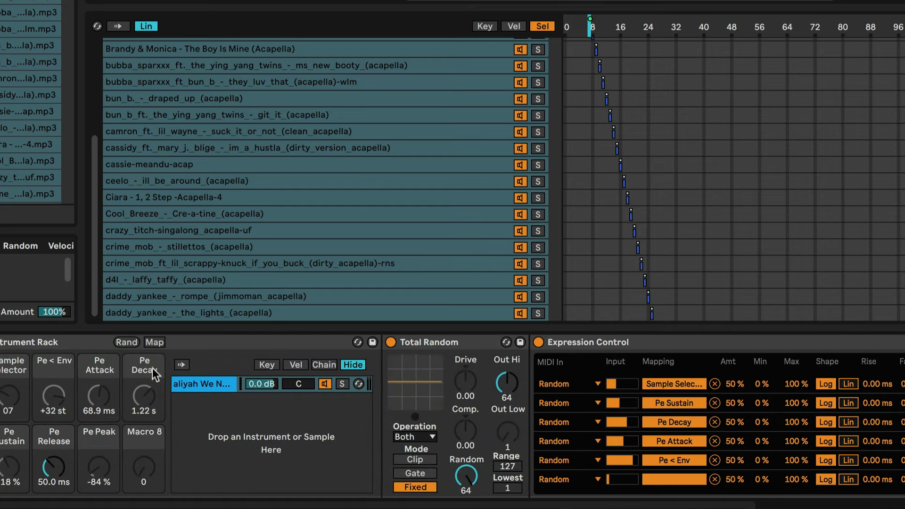
left_click(154, 343)
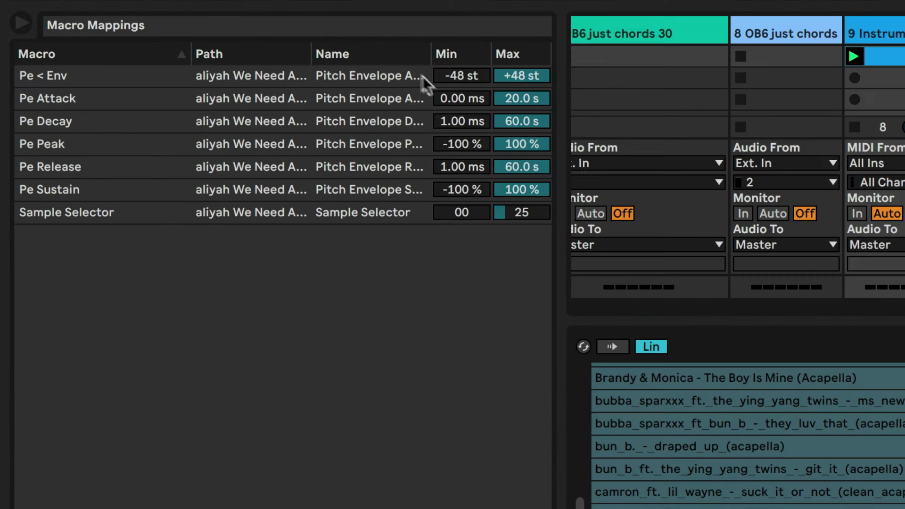
left_click(226, 32)
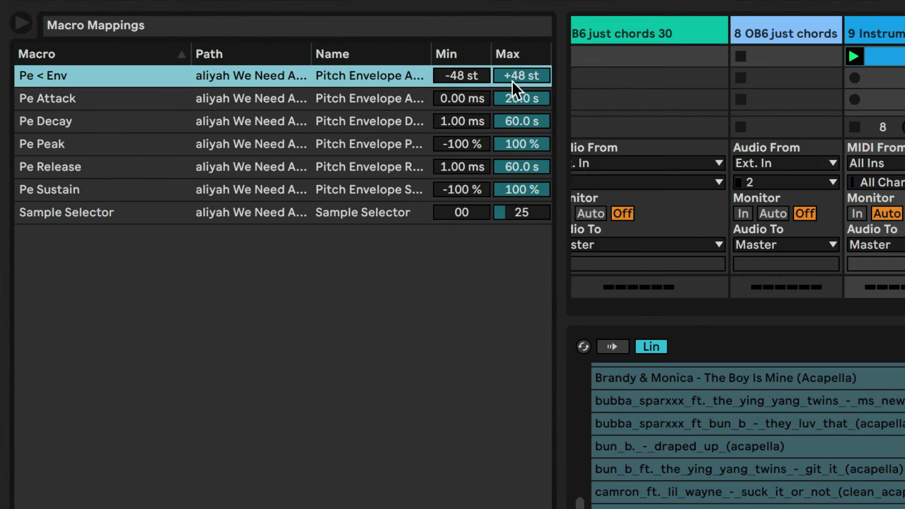
left_click(469, 77)
type("-12")
left_click(521, 71)
type("12")
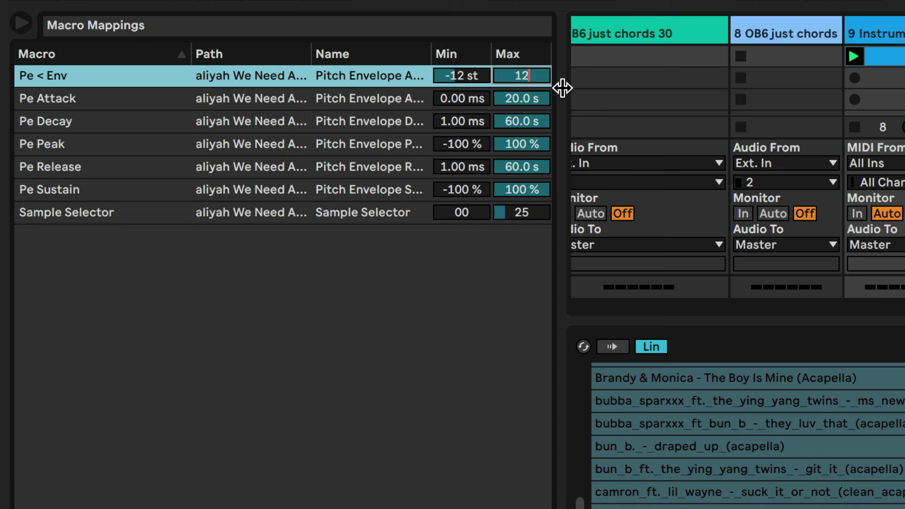
key("Return")
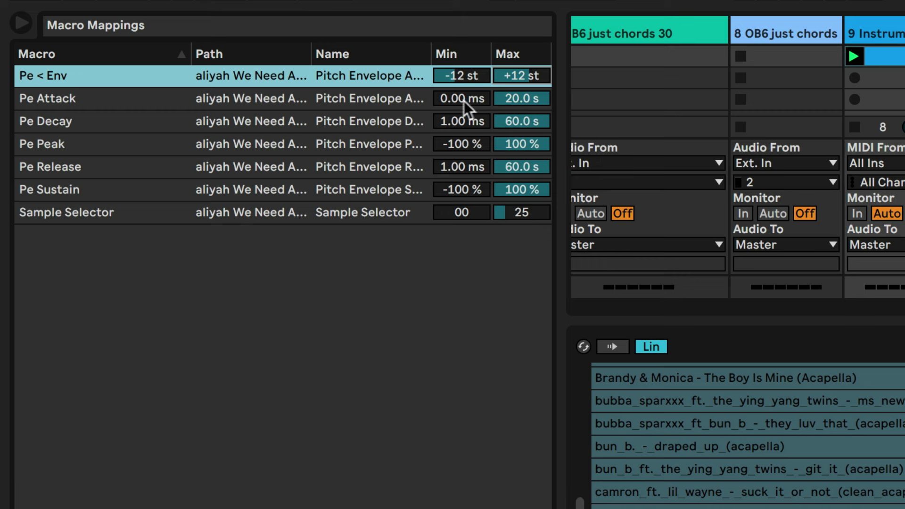
- Set the maximum macro mapping values to 170 ms for Pe Attack, 376 ms for Pe Decay and 816 ms for Pe Release
left_click(372, 97)
left_click_drag(528, 103, 529, 138)
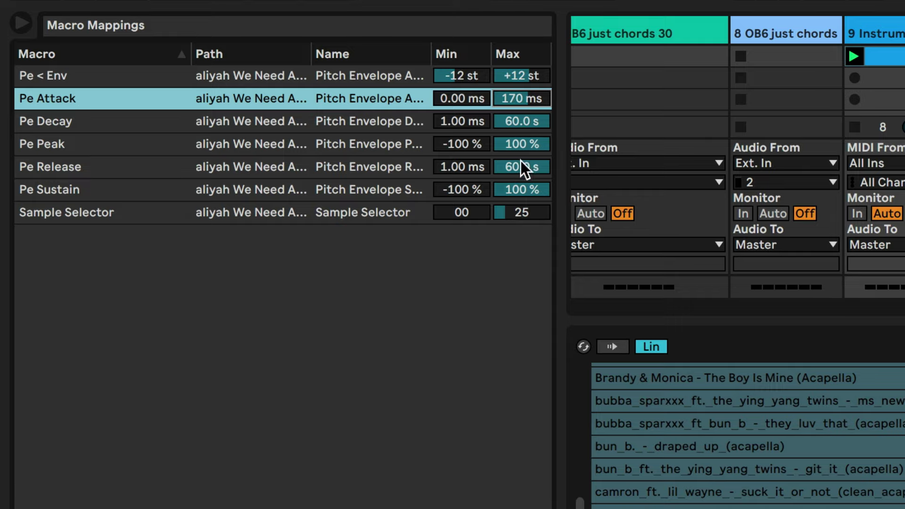
left_click_drag(526, 123, 525, 146)
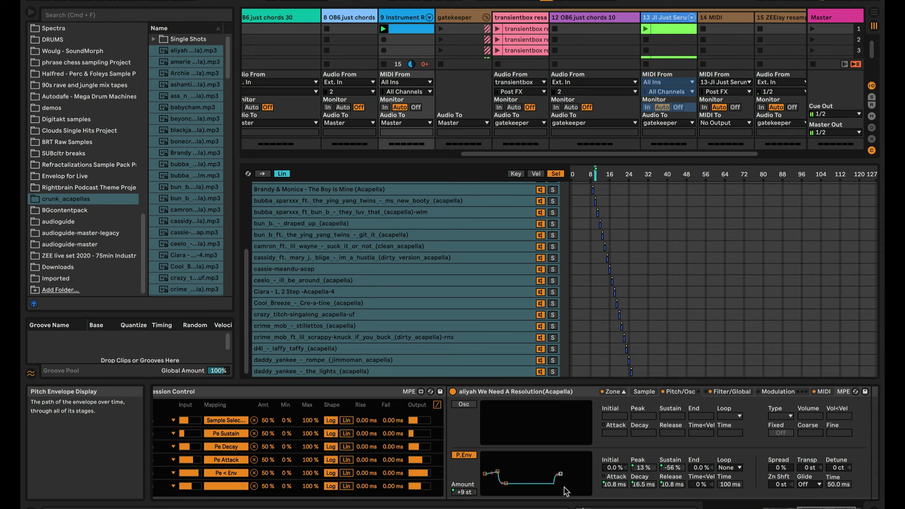
- Raise the Pe Decay macro mapping's minimum to 487 ms and leave macro mapping mode
scroll(522, 486, "left", 8)
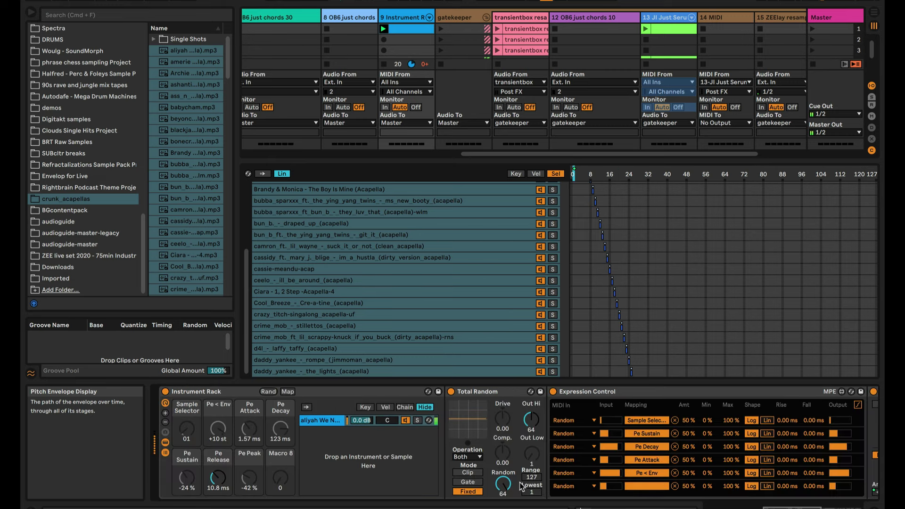
left_click(287, 392)
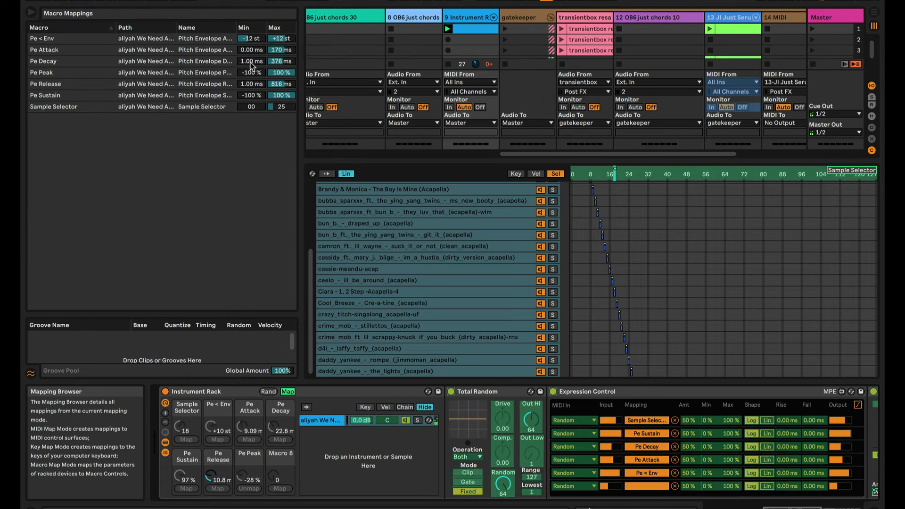
mouse_move(250, 60)
left_mouse_down()
mouse_move(251, 47)
mouse_move(253, 67)
mouse_move(262, 62)
left_mouse_up()
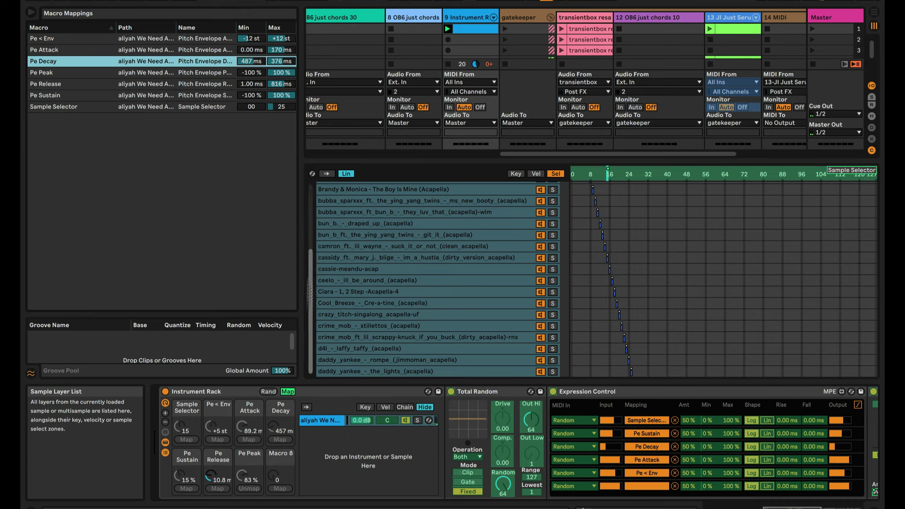
left_click(289, 392)
- Set the Expression Control rise/fall times to 31.5/15.7 ms for Pe Peak, 31.5/70.9 ms for Pe < Env and 70.9/78.7 ms for Pe Attack
scroll(363, 462, "right", 5)
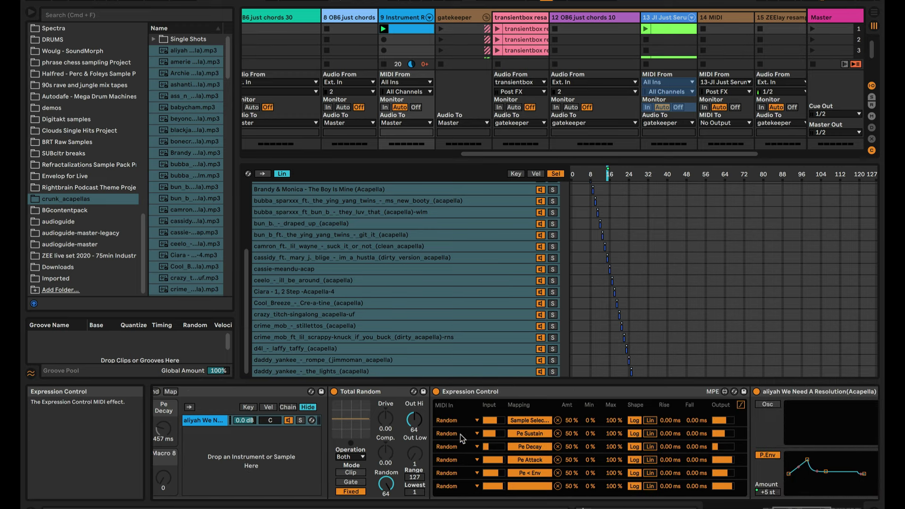
scroll(460, 434, "right", 3)
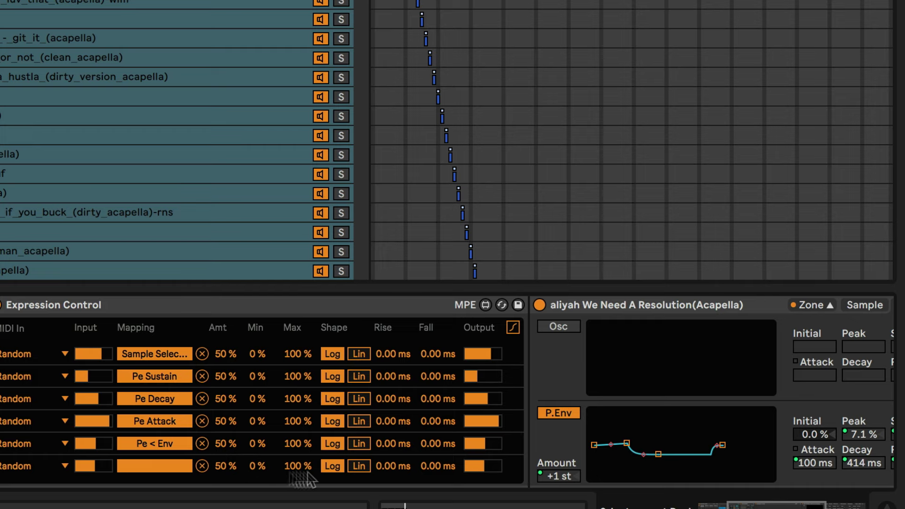
scroll(304, 479, "left", 4)
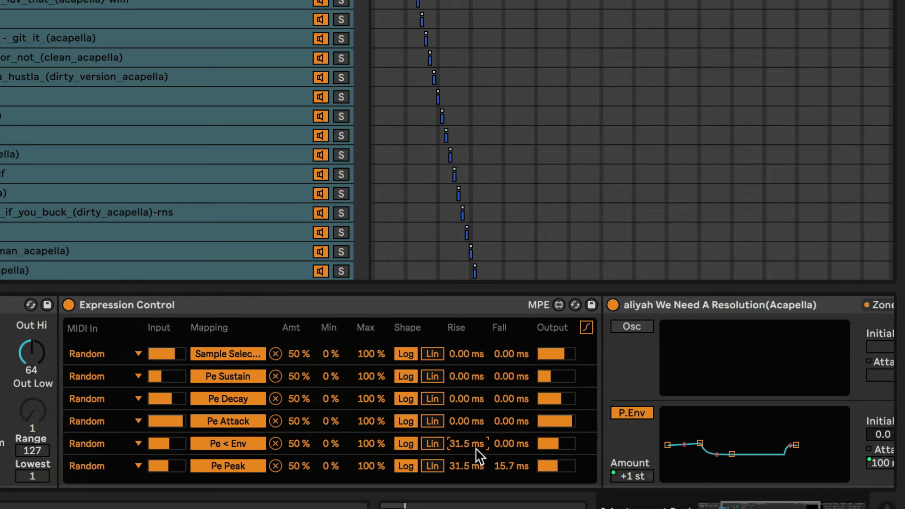
left_click_drag(508, 442, 510, 443)
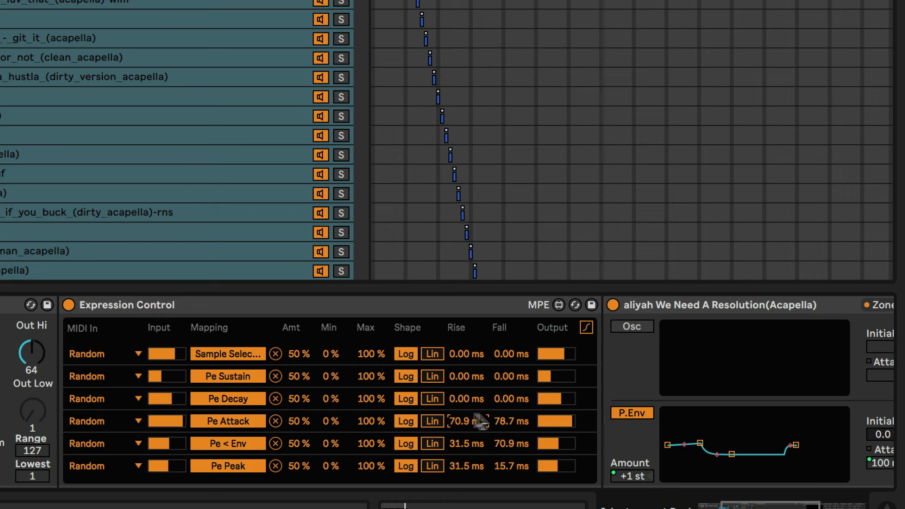
left_click(513, 421)
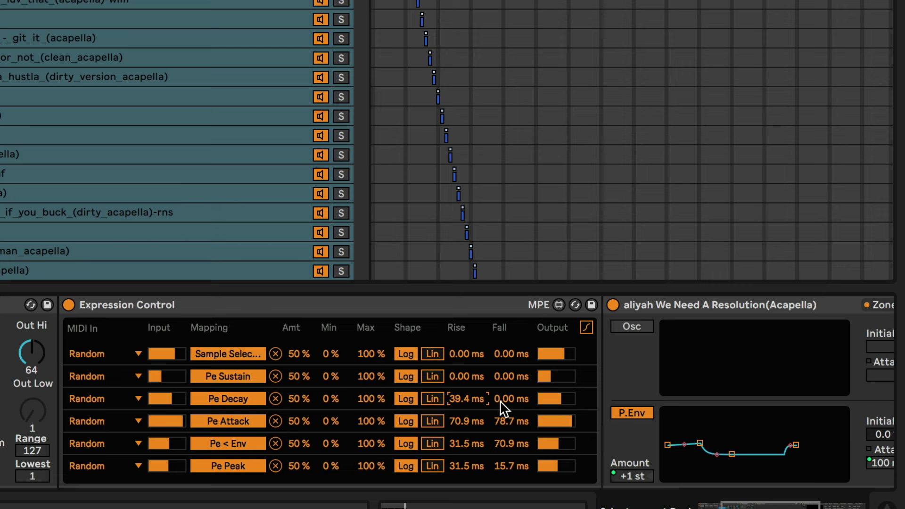
- Set the rise/fall times to 39.4/126 ms for Pe Decay and 78.7/86.6 ms for Pe Sustain, and Sample Selector's fall to 0.00 ms
left_click_drag(501, 402, 501, 401)
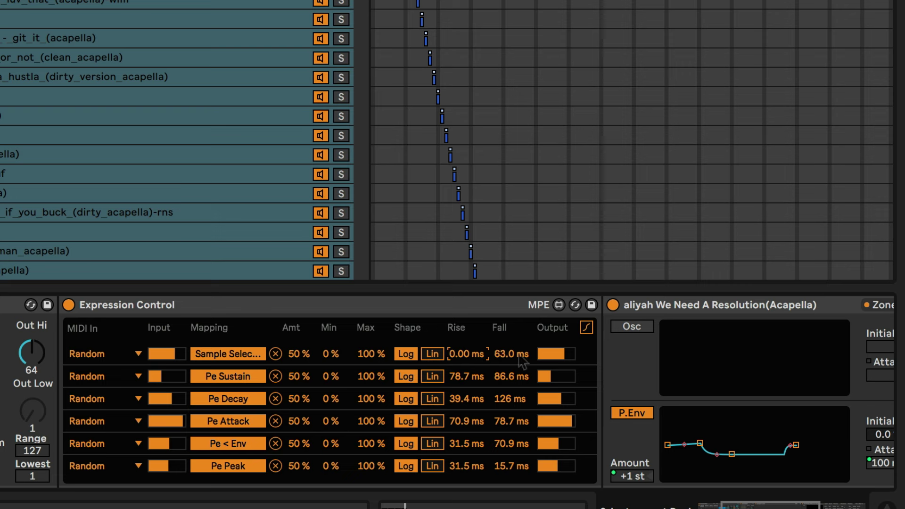
left_click_drag(518, 354, 519, 366)
scroll(421, 397, "right", 5)
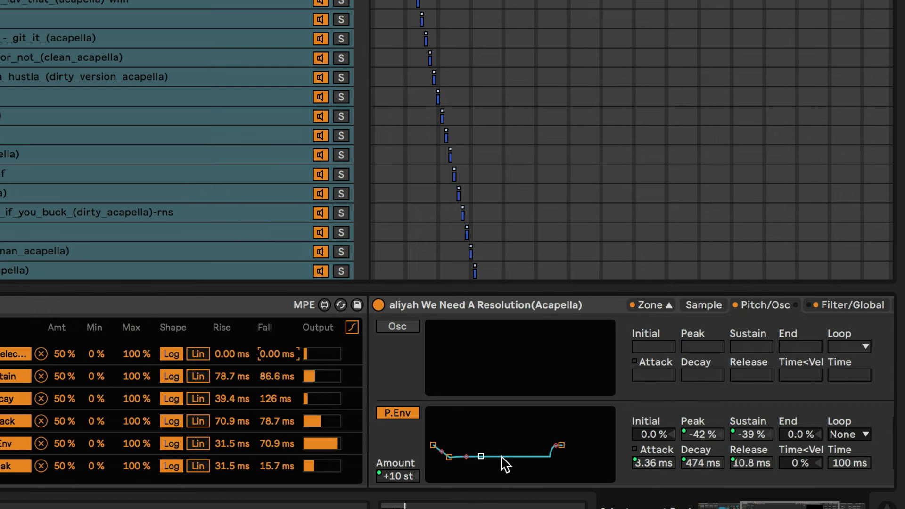
scroll(501, 456, "right", 5)
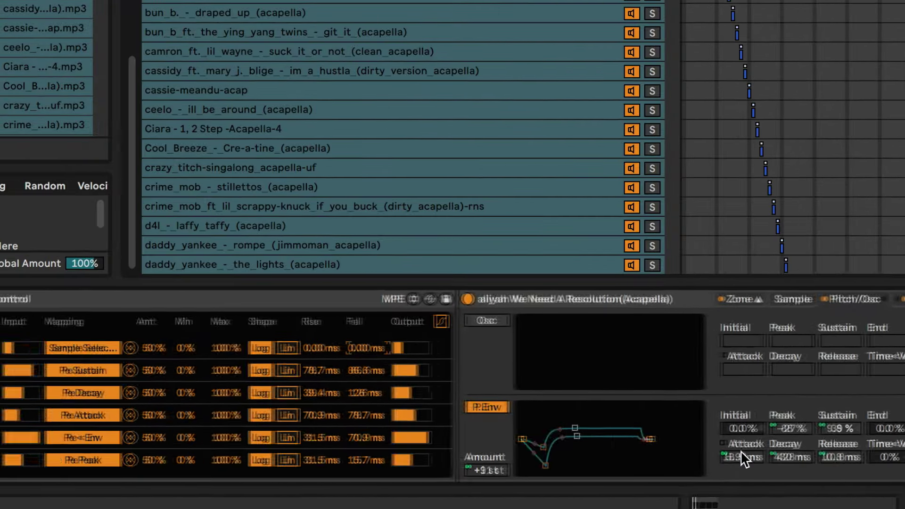
scroll(429, 456, "right", 2)
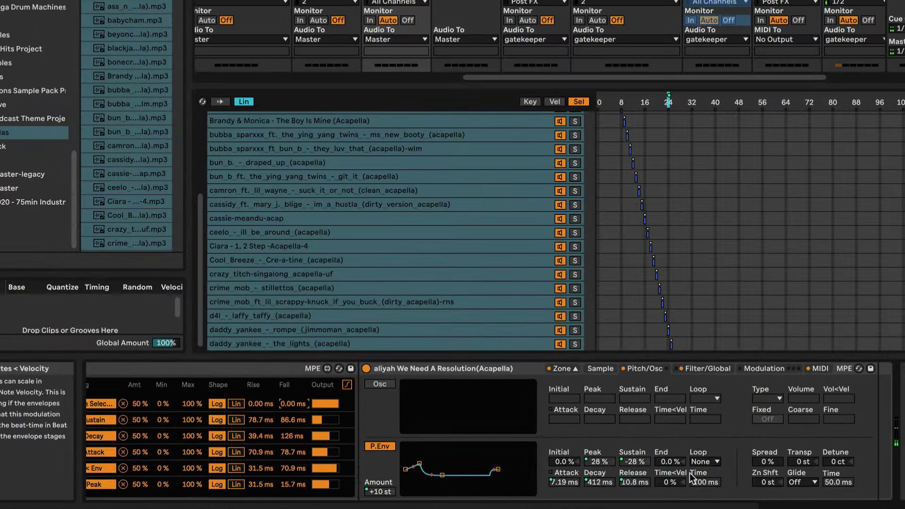
scroll(795, 443, "left", 3)
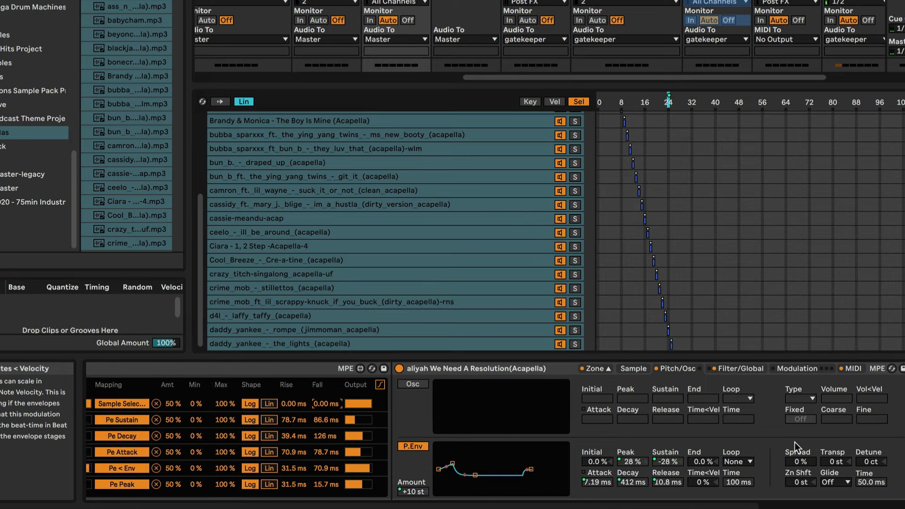
scroll(795, 442, "right", 3)
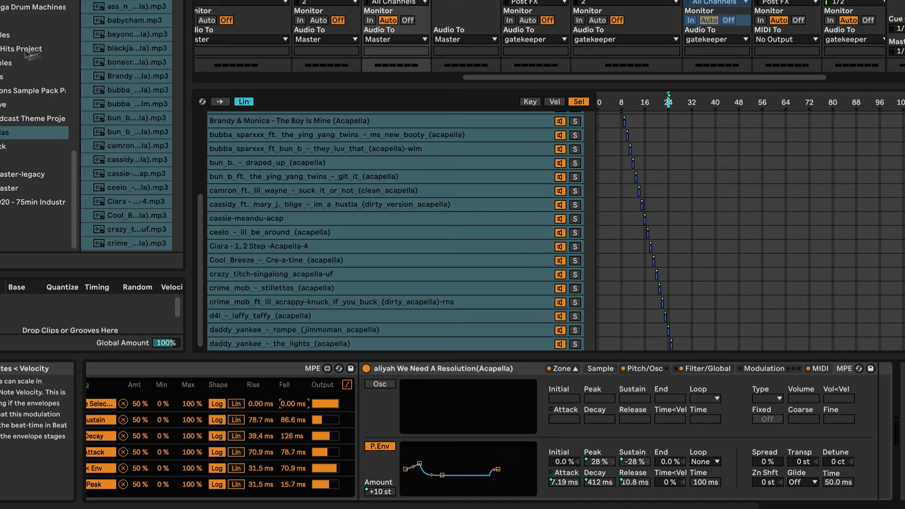
- Search the audio effects for "echo", widen the browser and add the DEVINEISH ECHO rack after the instrument rack
scroll(17, 63, "up", 10)
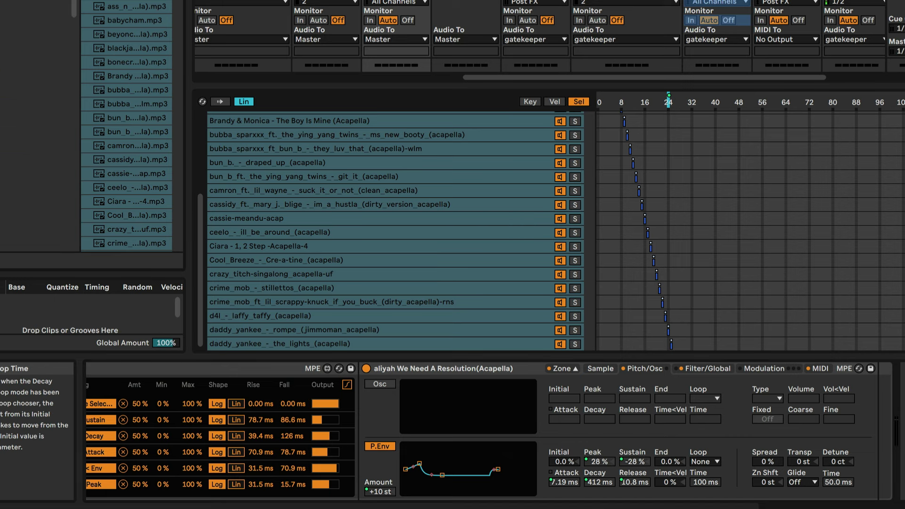
left_click(34, 103)
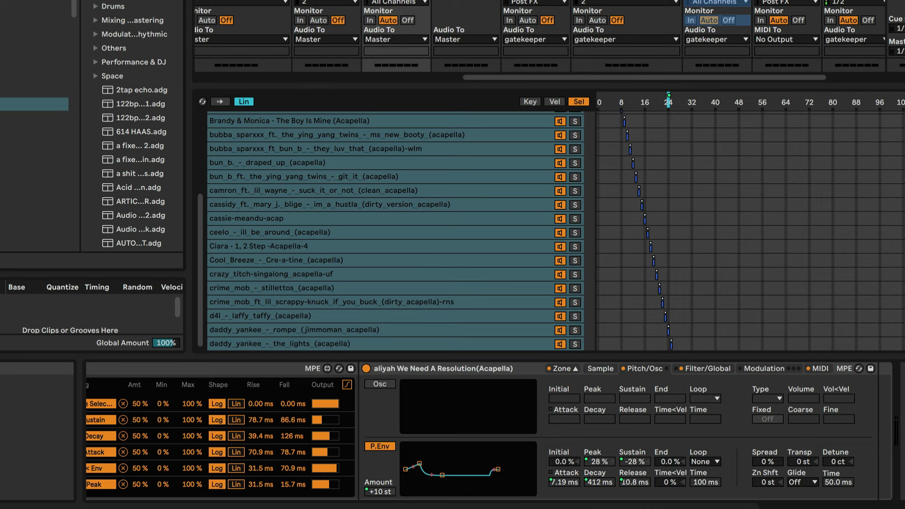
key("ctrl+f")
type("echo")
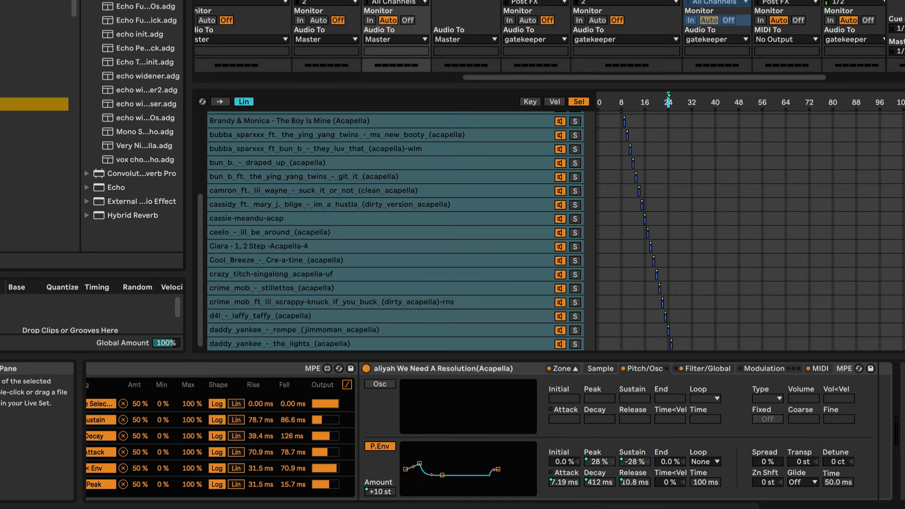
left_click_drag(187, 4, 253, 4)
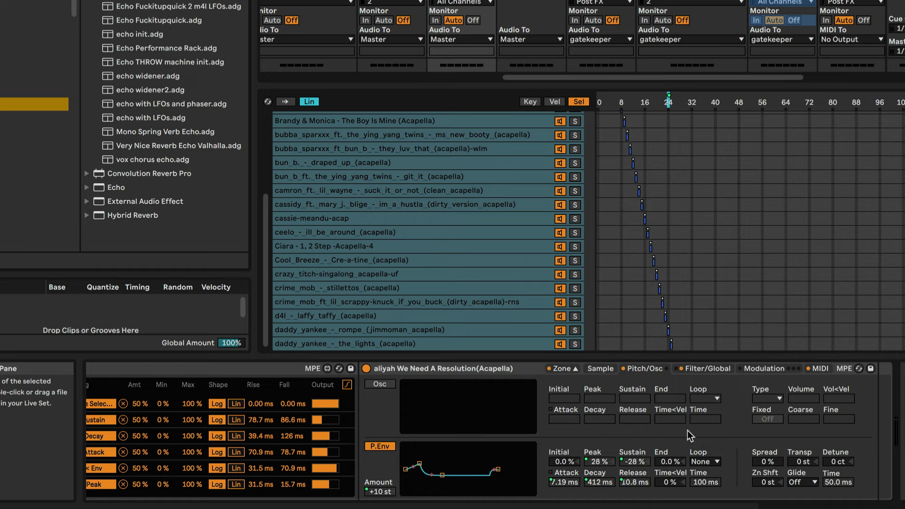
scroll(688, 431, "right", 10)
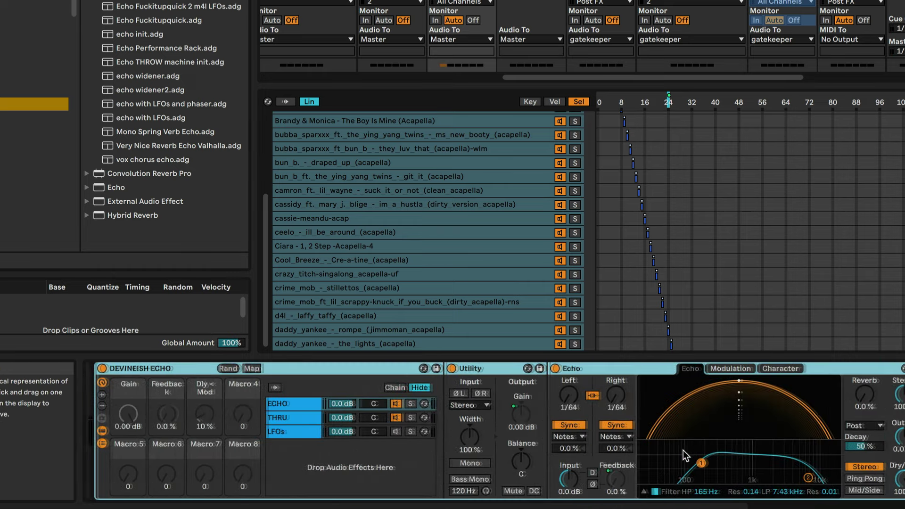
- Inspect the devices in the LFOs, THRU and ECHO chains of the DEVINEISH ECHO rack
scroll(683, 451, "left", 2)
left_click(332, 433)
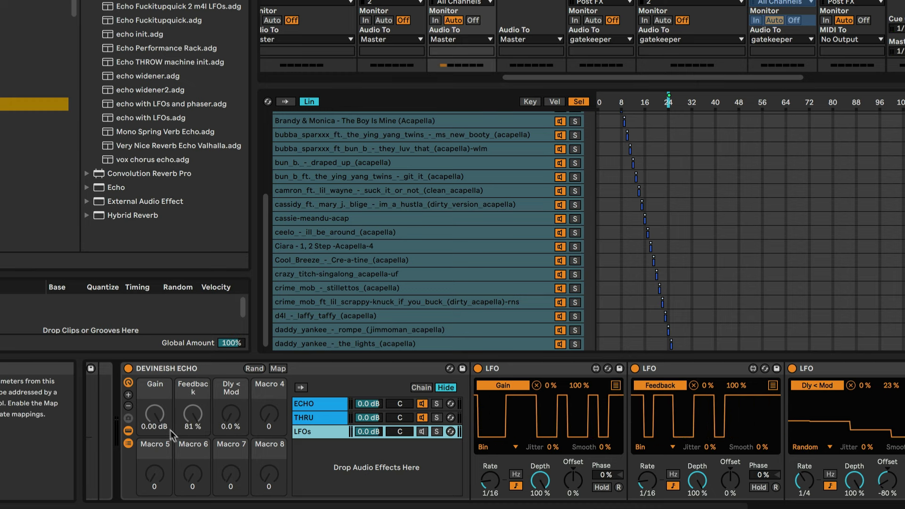
left_click(329, 419)
left_click(329, 409)
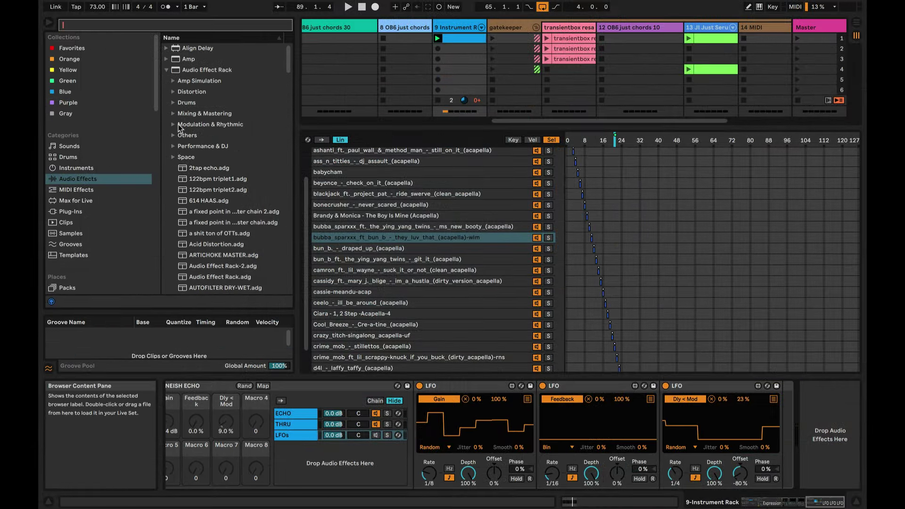
- Collapse the Audio Effect Rack presets in the browser and add Multiband Dynamics after the DEVINEISH ECHO rack
left_click(166, 70)
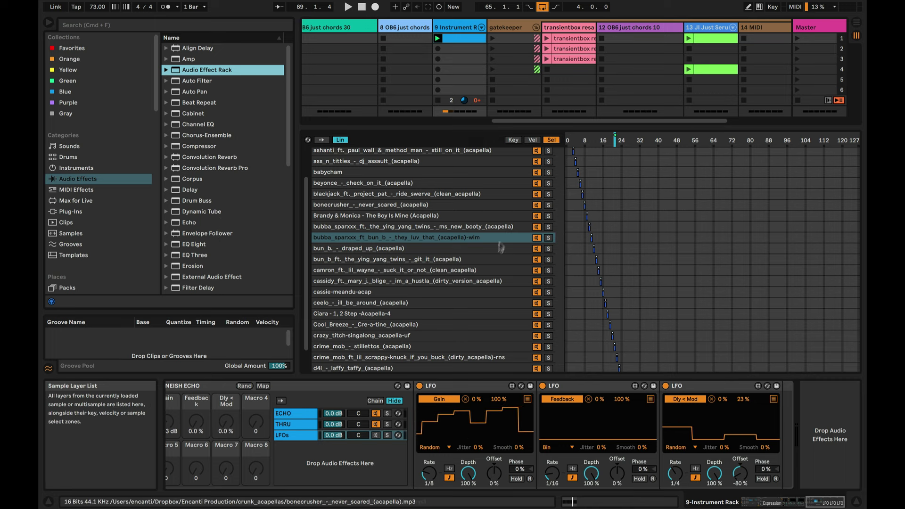
scroll(215, 215, "down", 5)
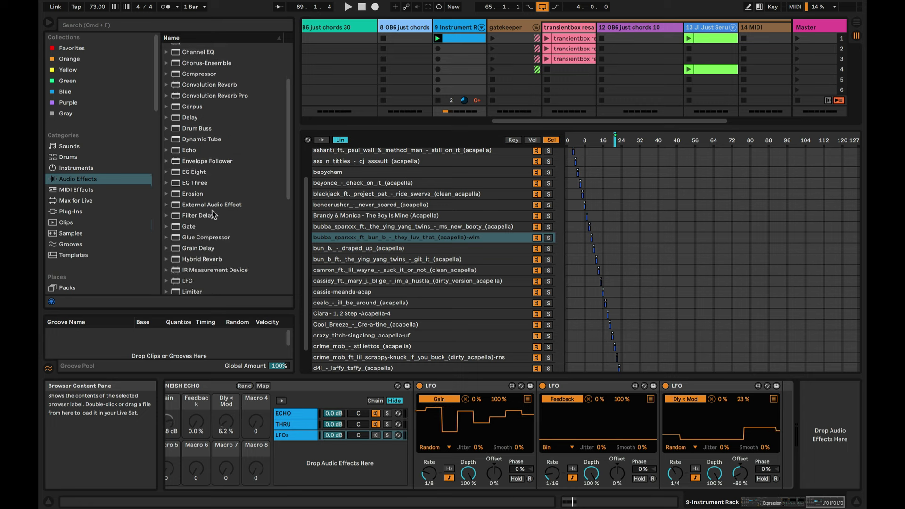
scroll(215, 215, "up", 5)
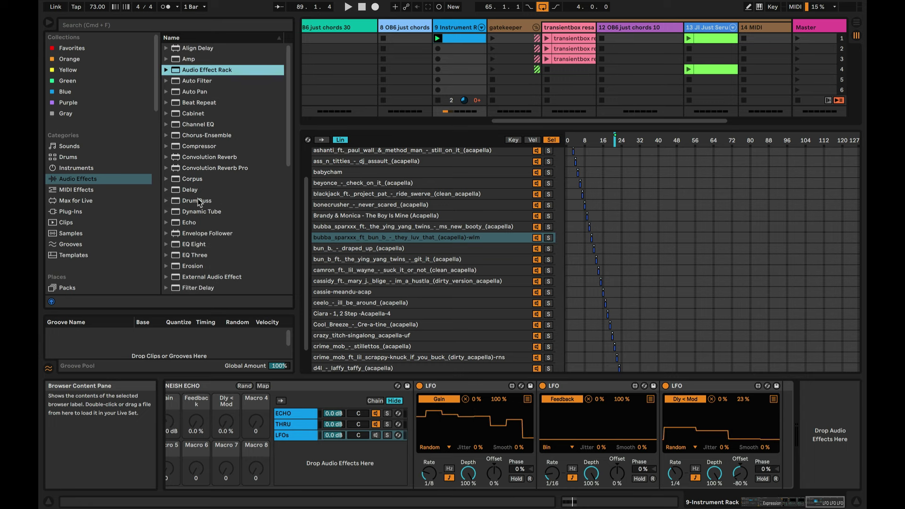
scroll(198, 203, "down", 5)
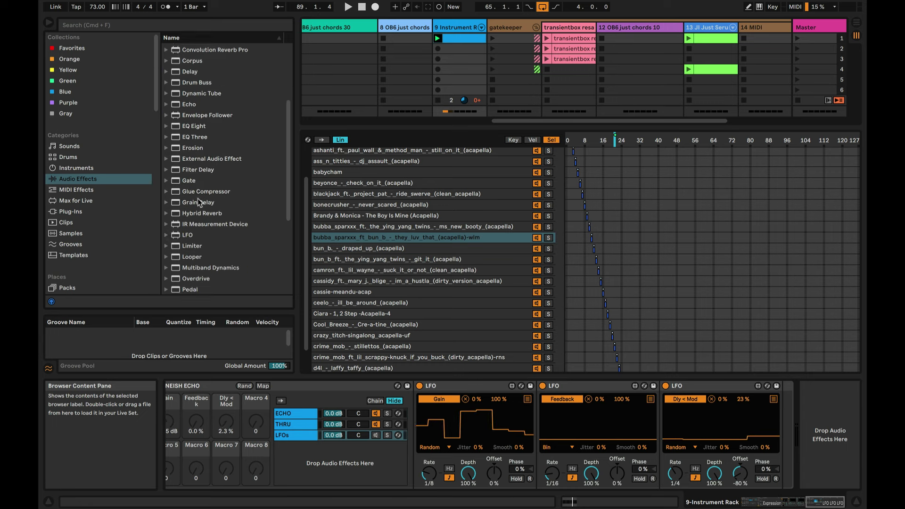
scroll(188, 220, "up", 3)
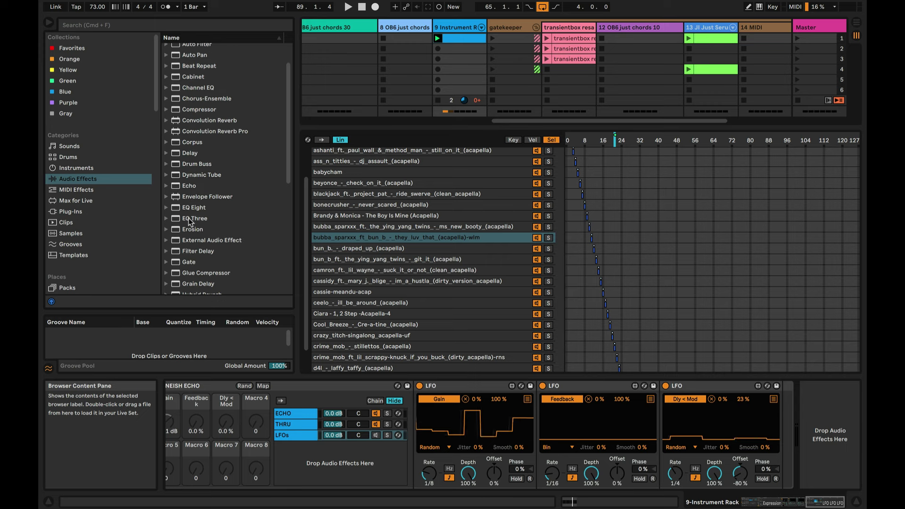
scroll(205, 173, "down", 3)
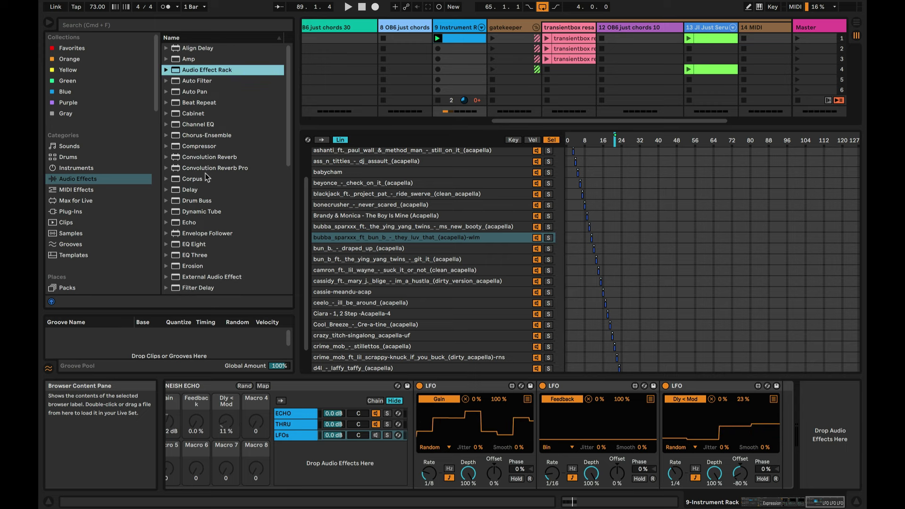
scroll(205, 174, "down", 5)
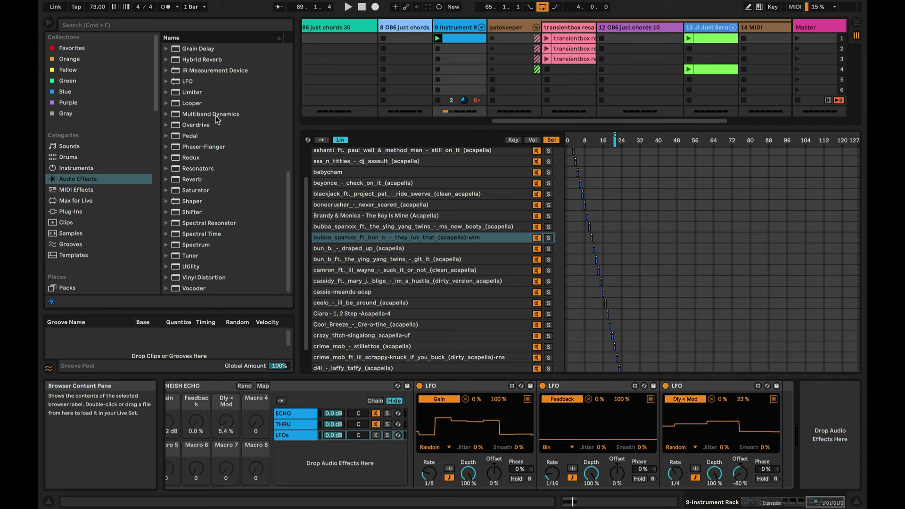
left_click_drag(214, 114, 627, 419)
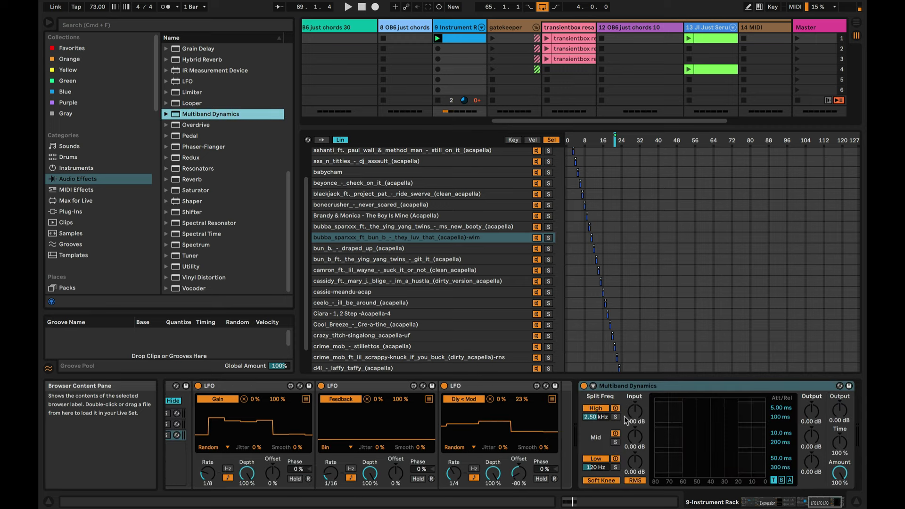
left_click(694, 467)
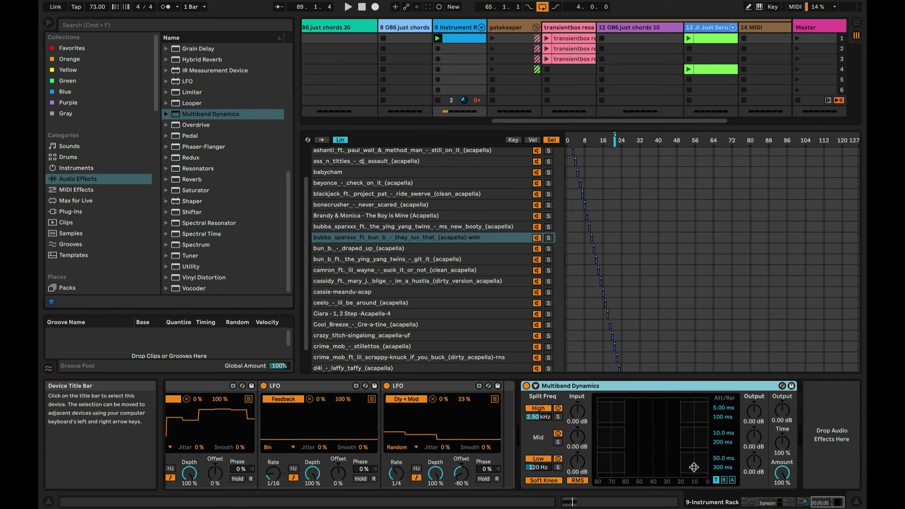
- Disable the low band, solo the high band and compress it above -41.2 dB at a ratio of 1:8.33
left_click(542, 459)
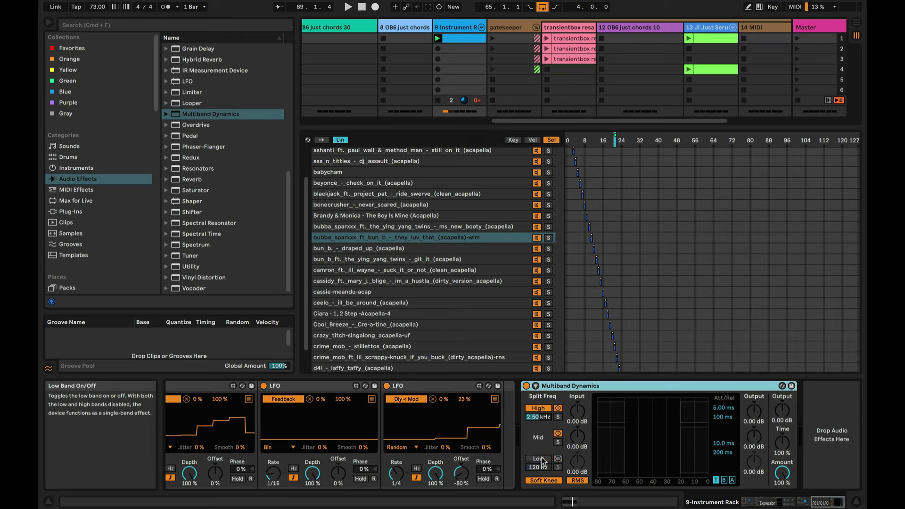
left_click(558, 417)
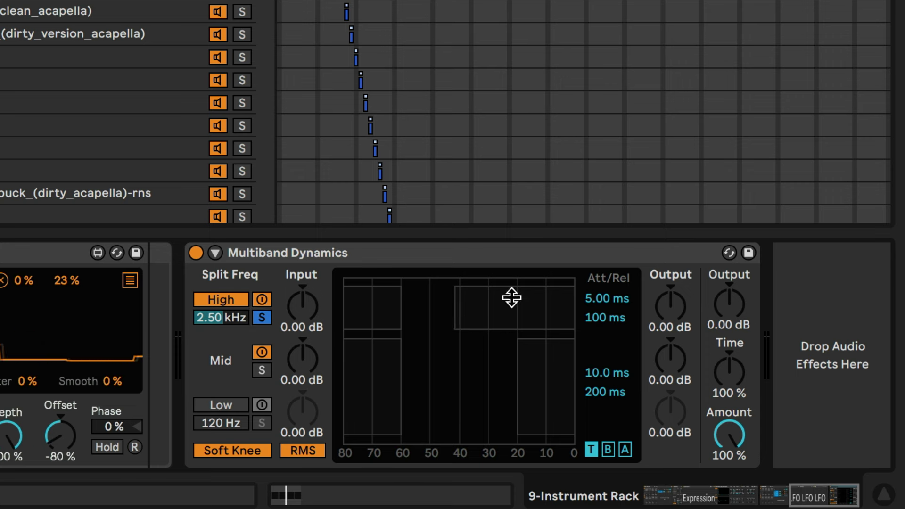
left_click(625, 449)
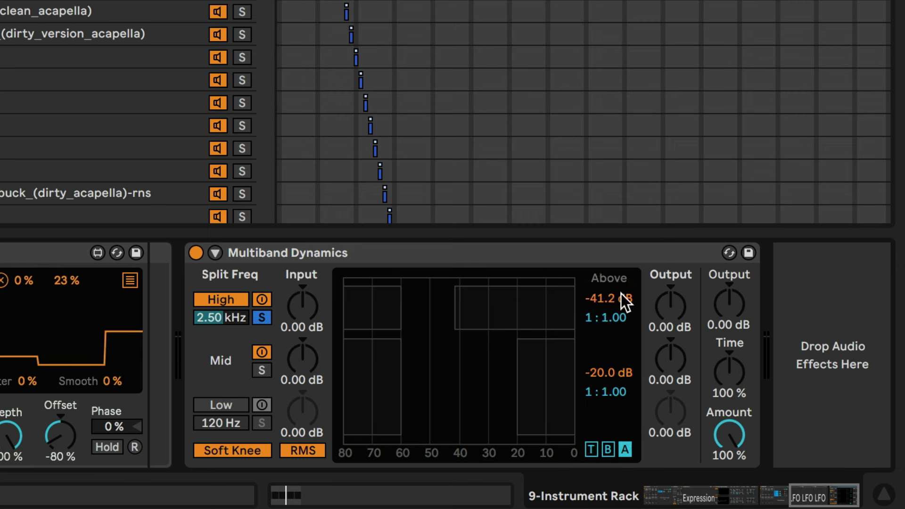
mouse_move(509, 296)
left_mouse_down()
mouse_move(510, 289)
mouse_move(527, 300)
mouse_move(517, 330)
mouse_move(517, 317)
left_mouse_up()
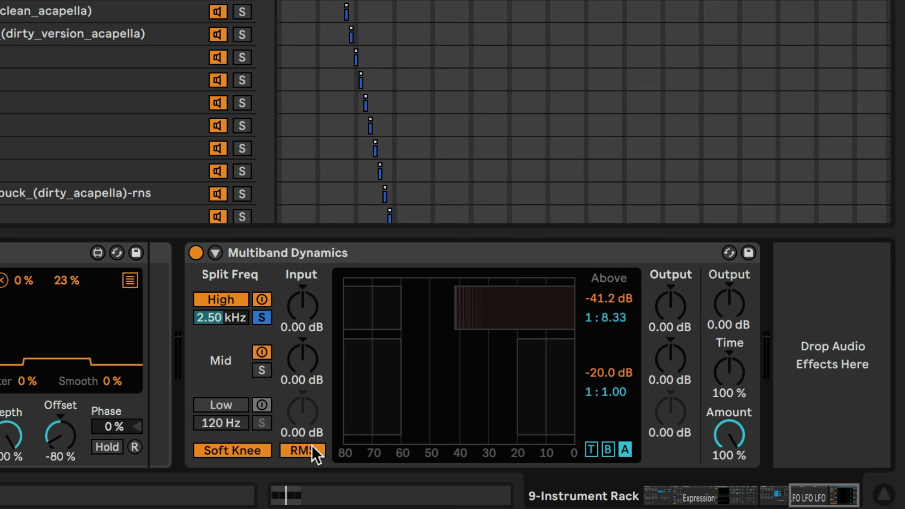
- Use Peak detection with a 0.10 ms high-band attack, and set that band's above threshold to -35.5 dB and ratio to 1:10.5
left_click(591, 449)
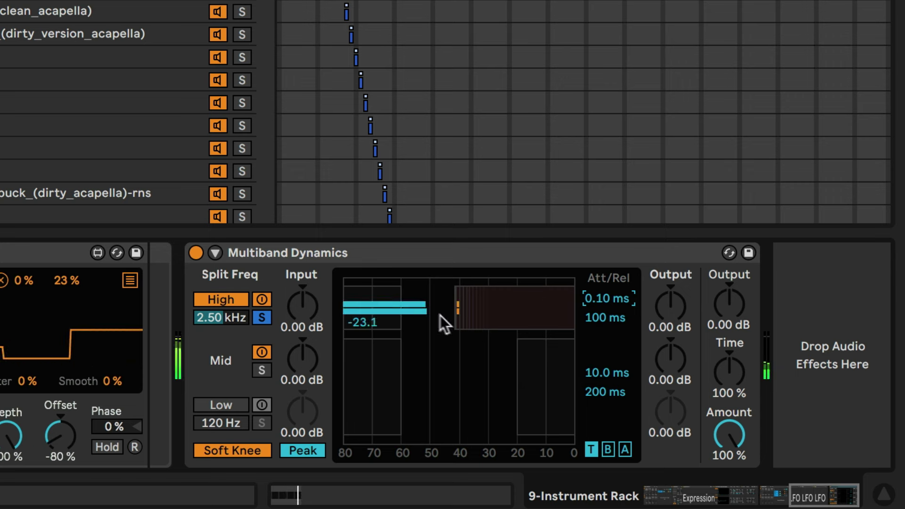
left_click_drag(456, 320, 485, 321)
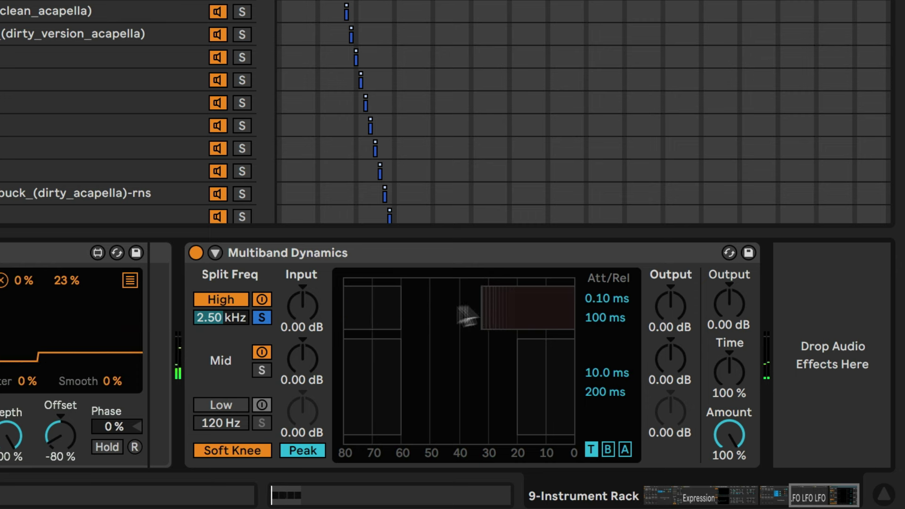
left_click(626, 450)
left_click_drag(481, 307, 471, 307)
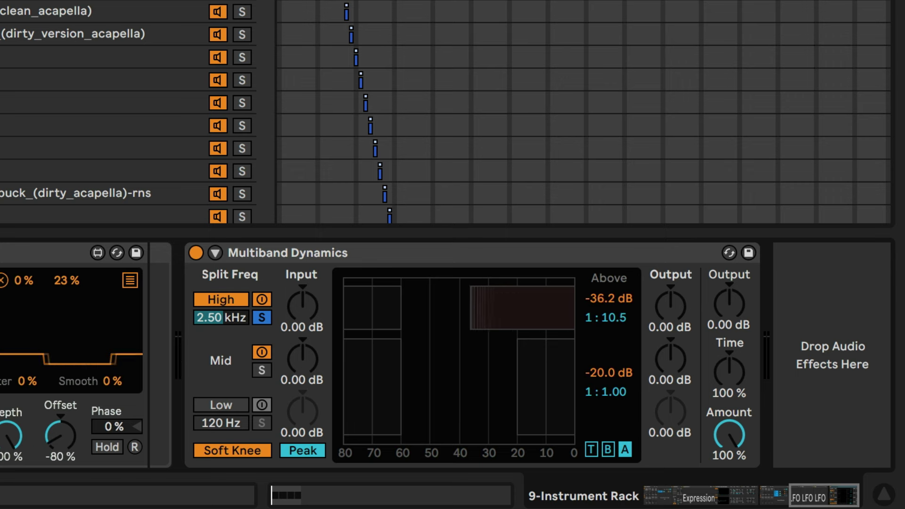
- Unsolo the high band and raise its output gain to 11.2 dB
left_click(262, 318)
left_click_drag(674, 317, 674, 271)
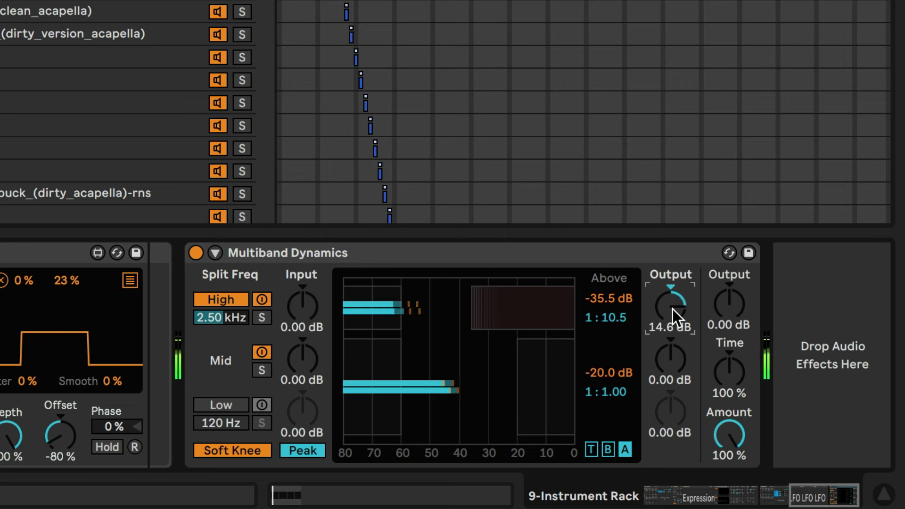
left_click_drag(671, 329, 671, 338)
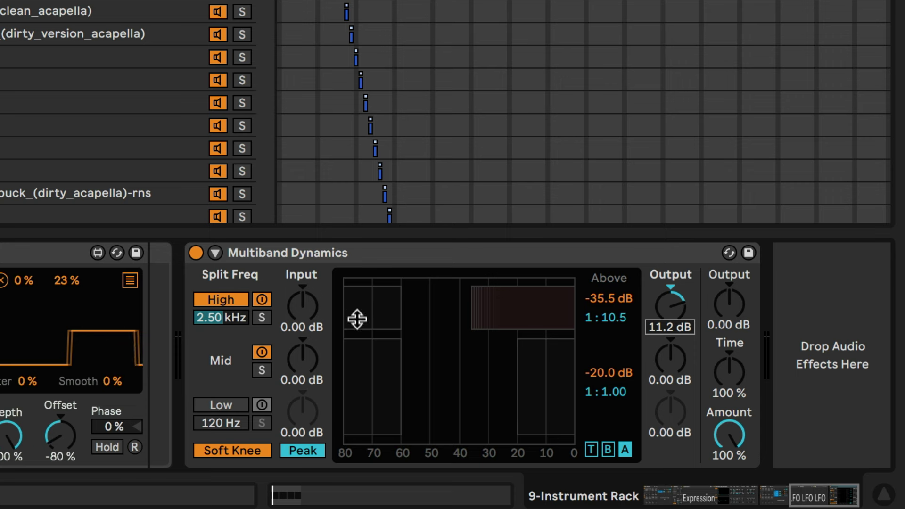
- Audition the sound and compress the mid band above its threshold at a ratio of 1:4.35
key("space")
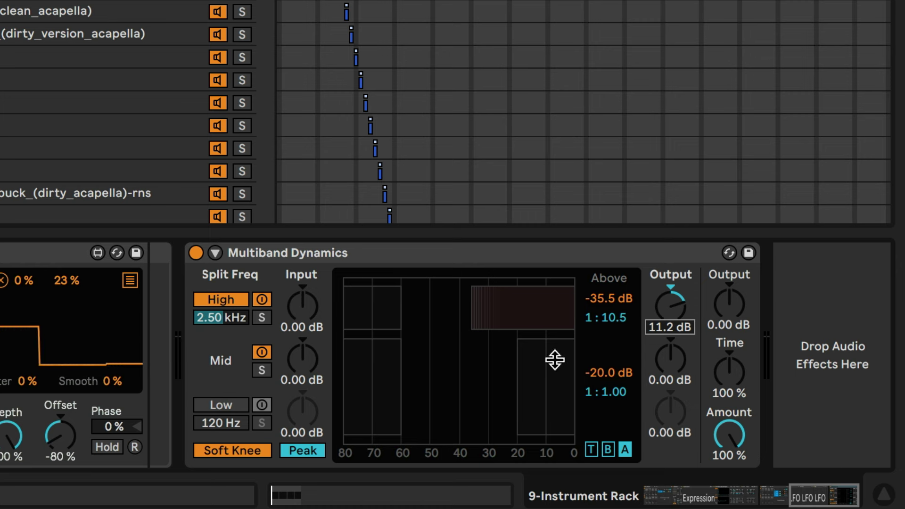
left_click_drag(554, 360, 606, 397)
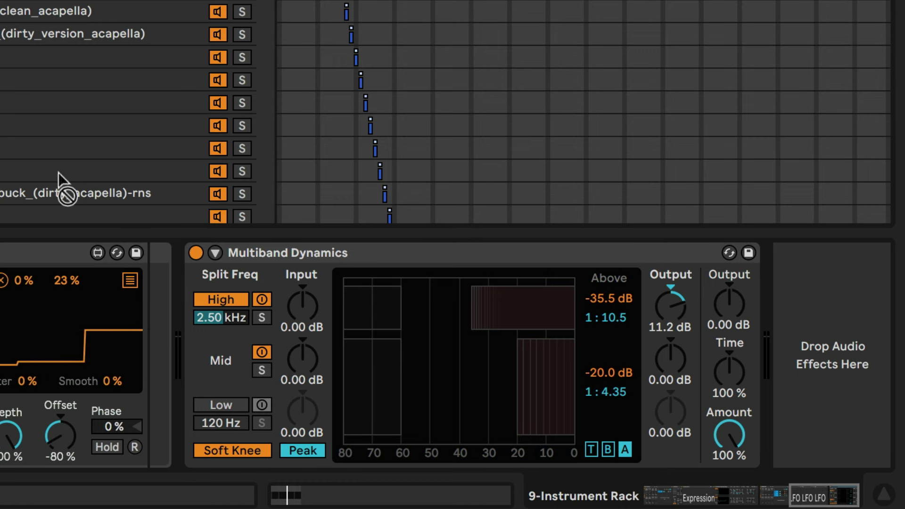
- Insert an Auto Filter before Multiband Dynamics as a high-pass at about 3.75 kHz with 36 % resonance
left_click_drag(64, 192, 185, 307)
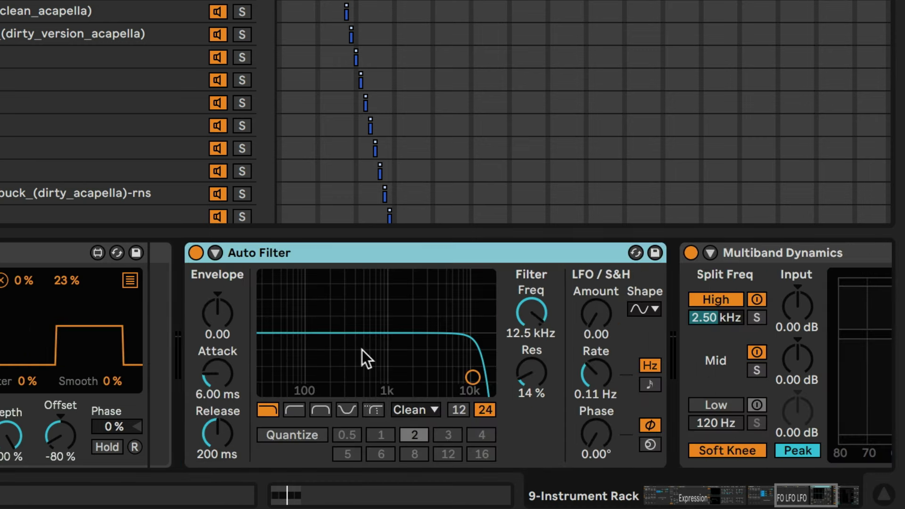
left_click(294, 410)
left_click_drag(471, 374, 431, 356)
left_click(721, 287)
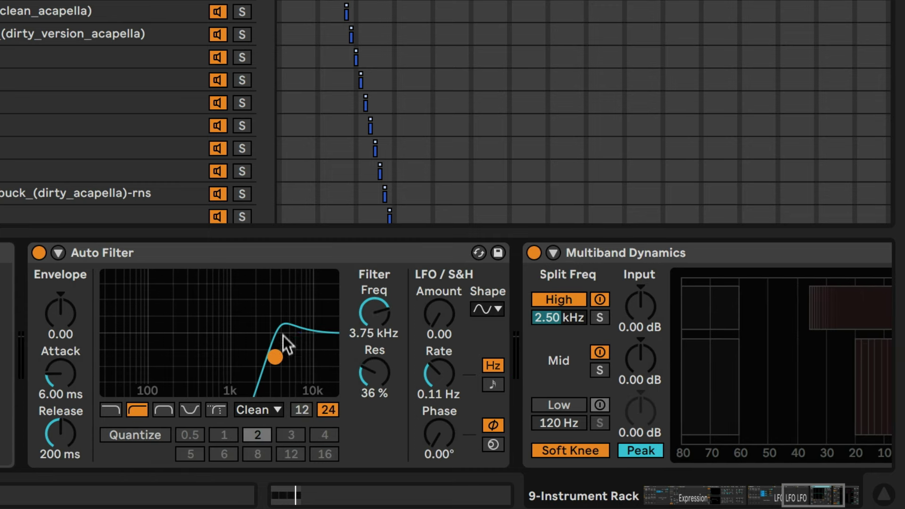